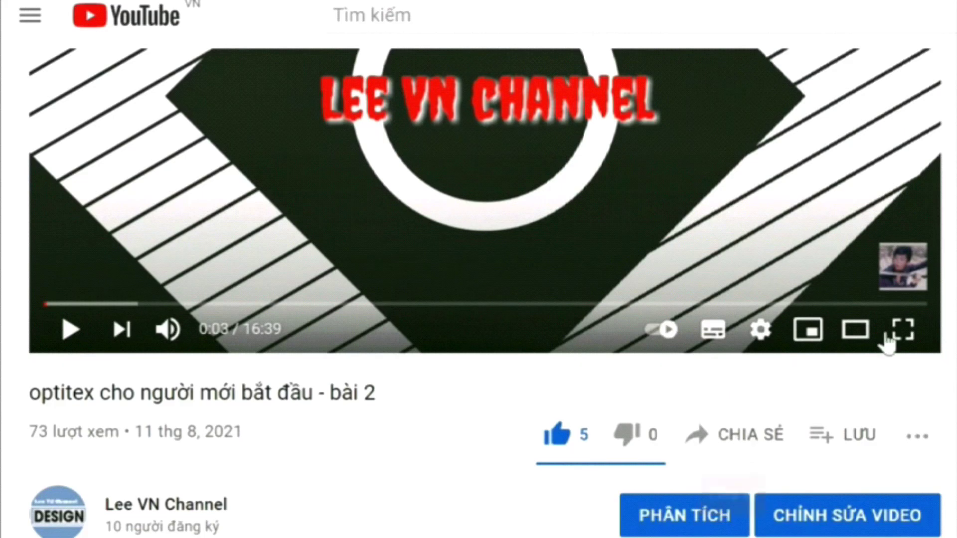
# Step: Orbit, pan and zoom the 3D view to a close, straight-on view of the jumpsuit's centre back
pyautogui.moveTo(830, 269)
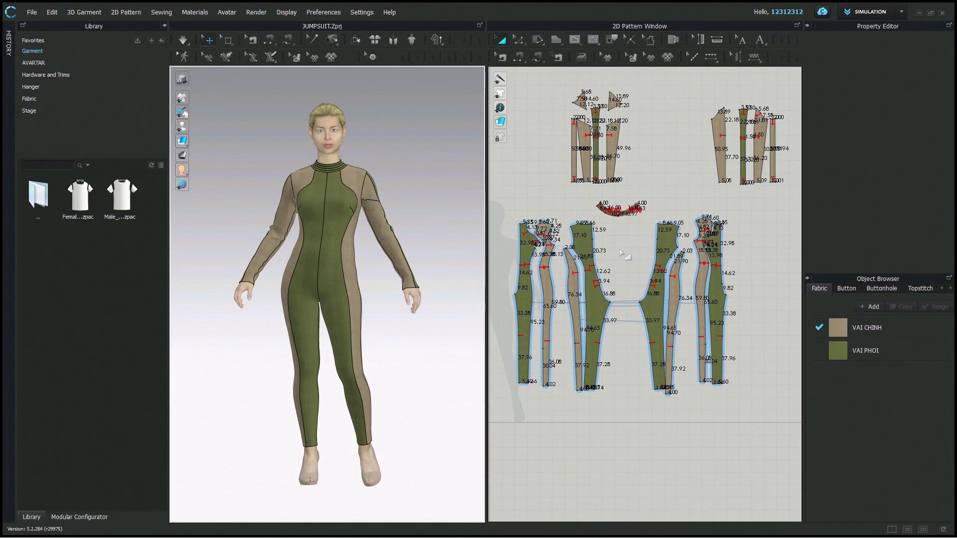
pyautogui.moveTo(370, 257); pyautogui.dragTo(277, 250, button='right')
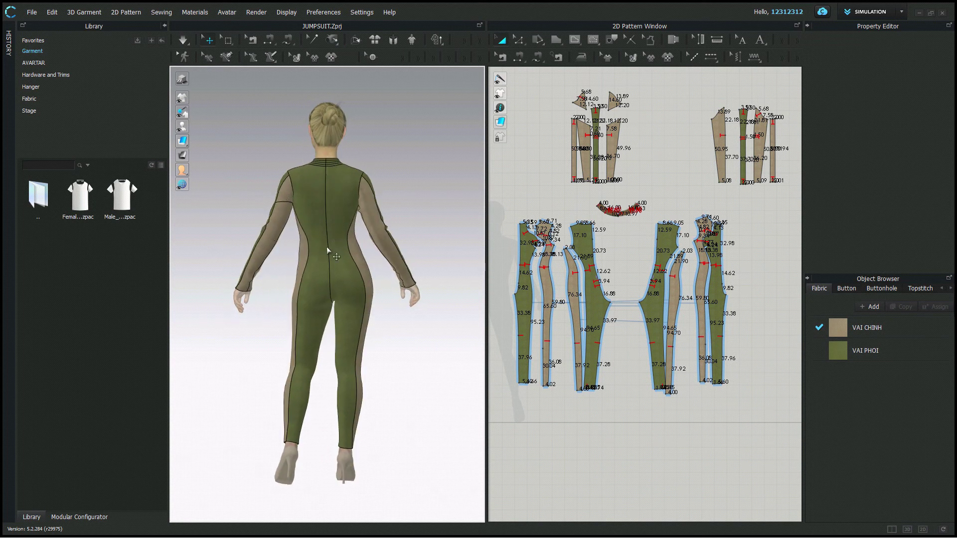
pyautogui.scroll(4, 336, 241)
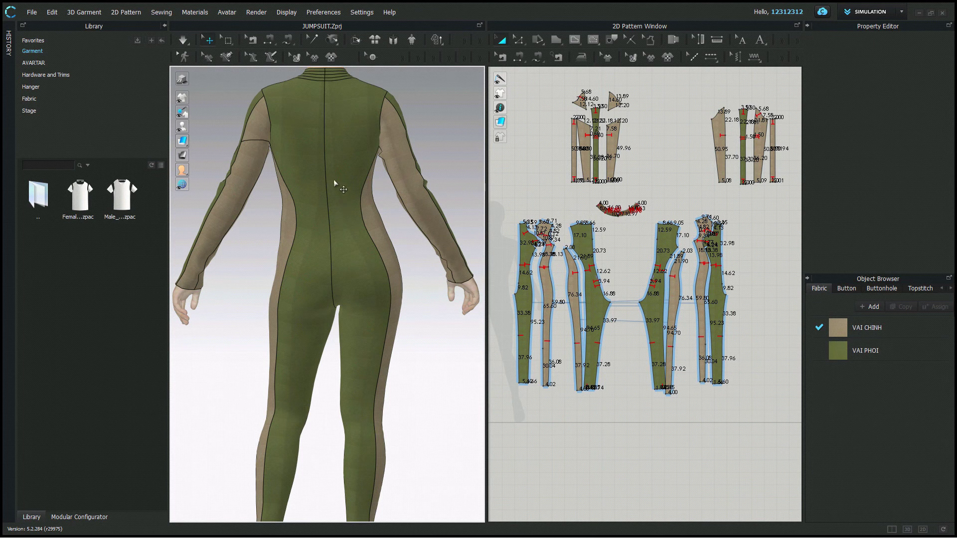
pyautogui.moveTo(331, 178); pyautogui.dragTo(538, 188, button='right')
pyautogui.press('8')
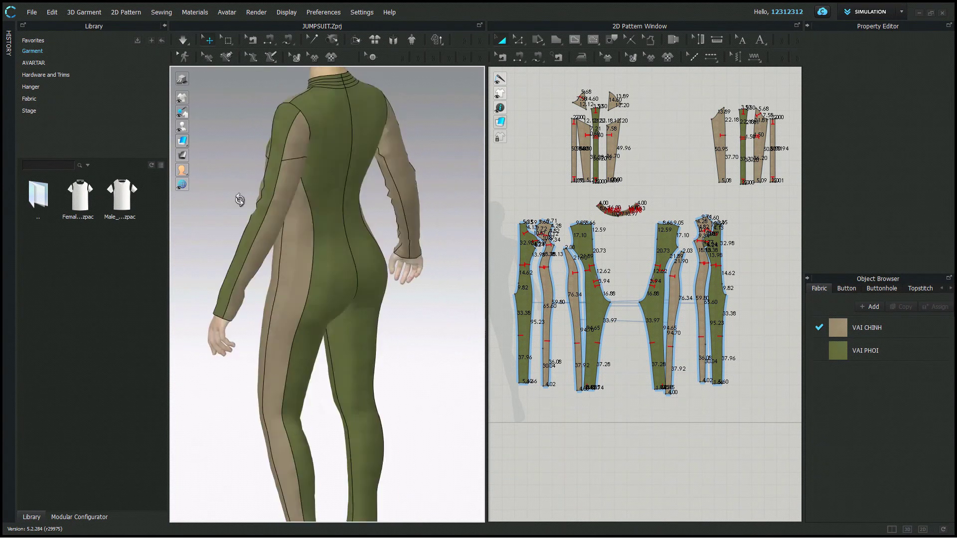
pyautogui.scroll(4, 331, 182)
pyautogui.moveTo(330, 195); pyautogui.dragTo(344, 297, button='middle')
pyautogui.moveTo(344, 297); pyautogui.dragTo(374, 273, button='right')
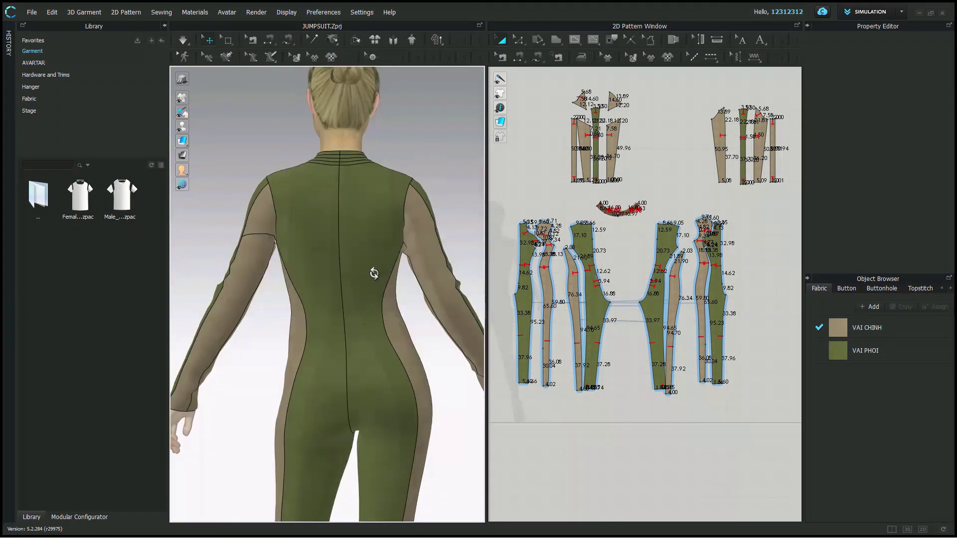
pyautogui.scroll(2, 386, 273)
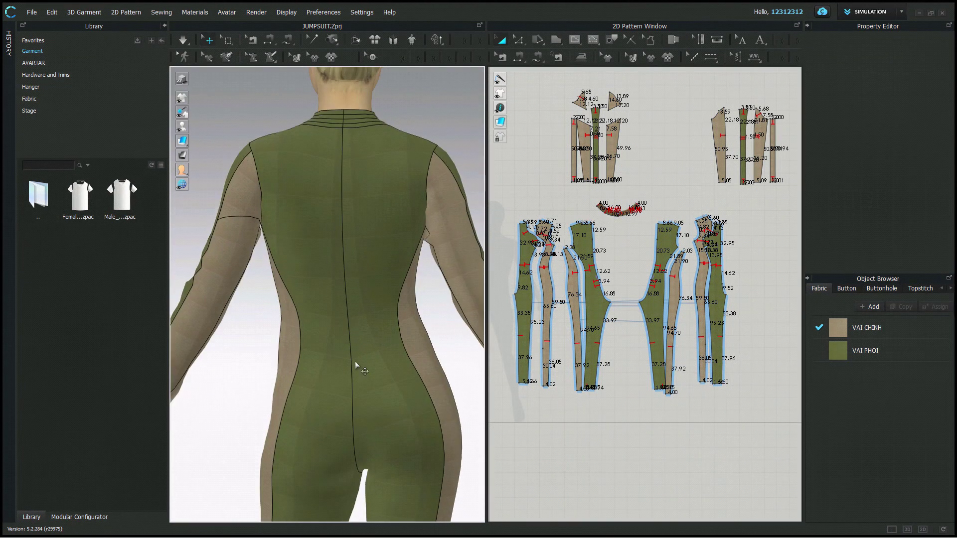
pyautogui.scroll(3, 625, 194)
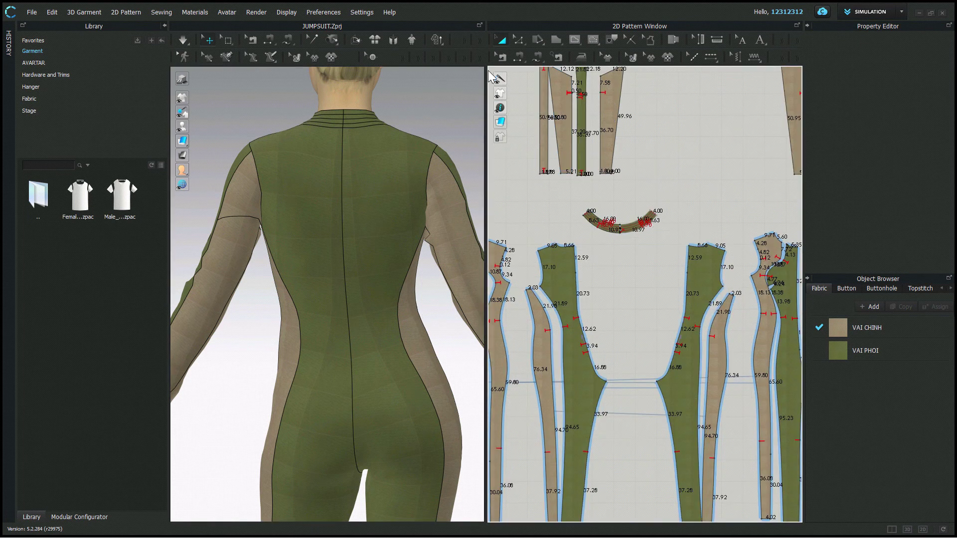
# Step: With Edit Sewing, delete the 33.32, 12.62 and 3.94 centre-back seam pairs
pyautogui.click(501, 57)
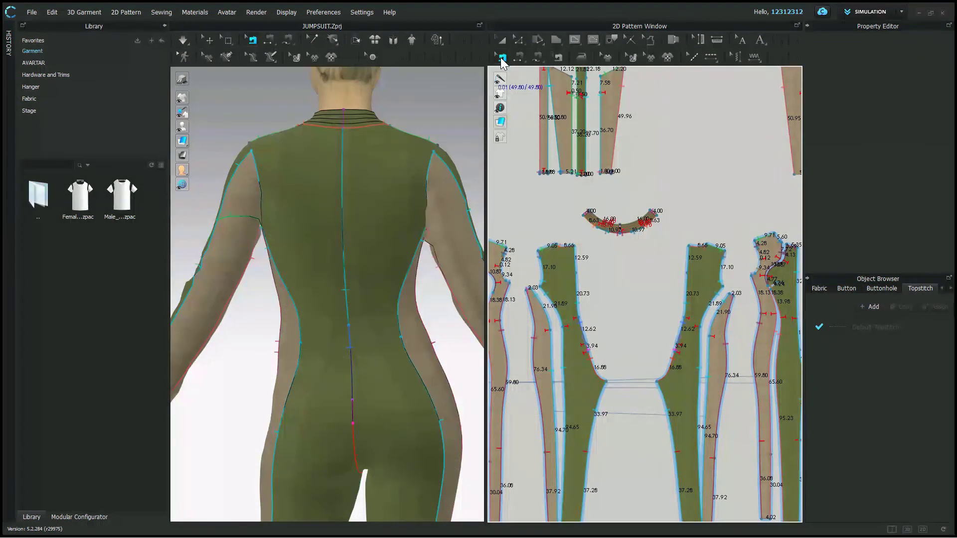
pyautogui.scroll(3, 618, 302)
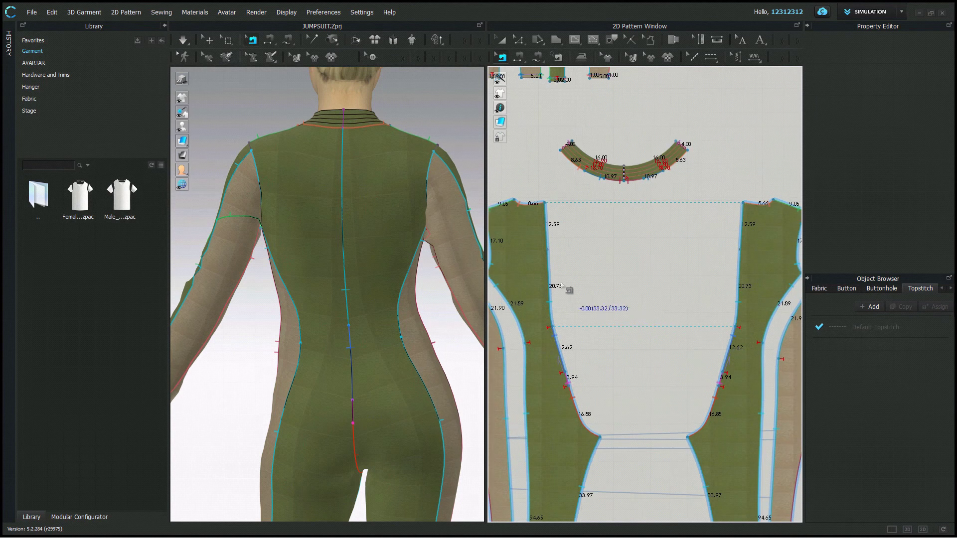
pyautogui.click(551, 252)
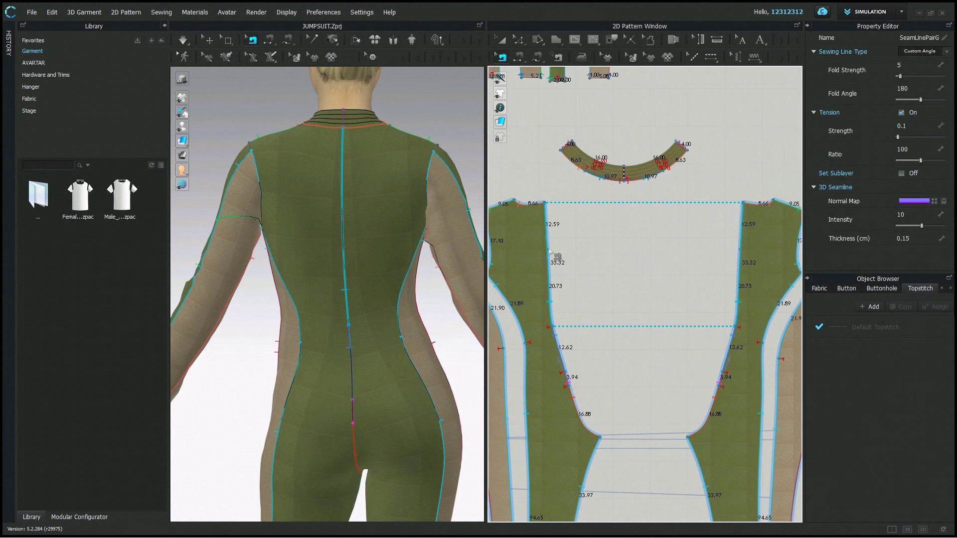
pyautogui.click(552, 268)
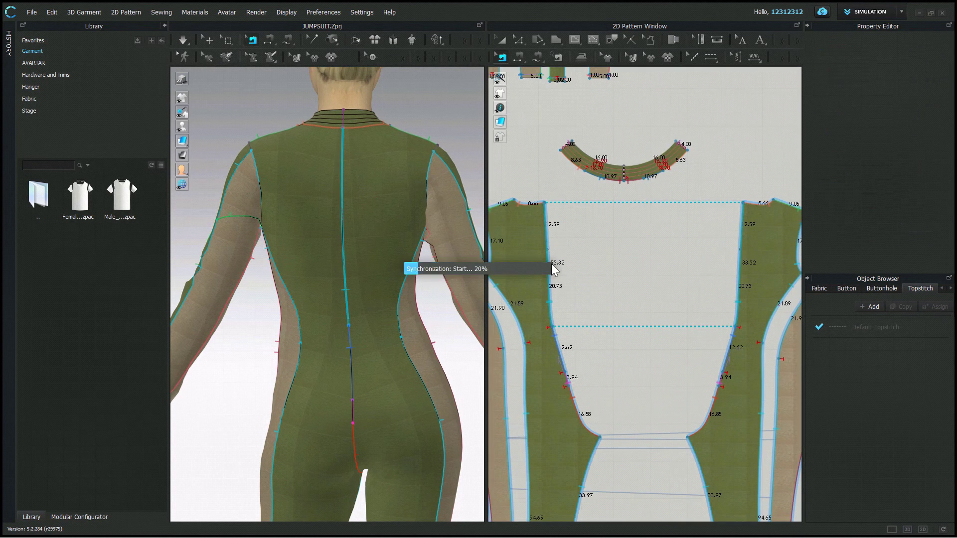
pyautogui.press('Delete')
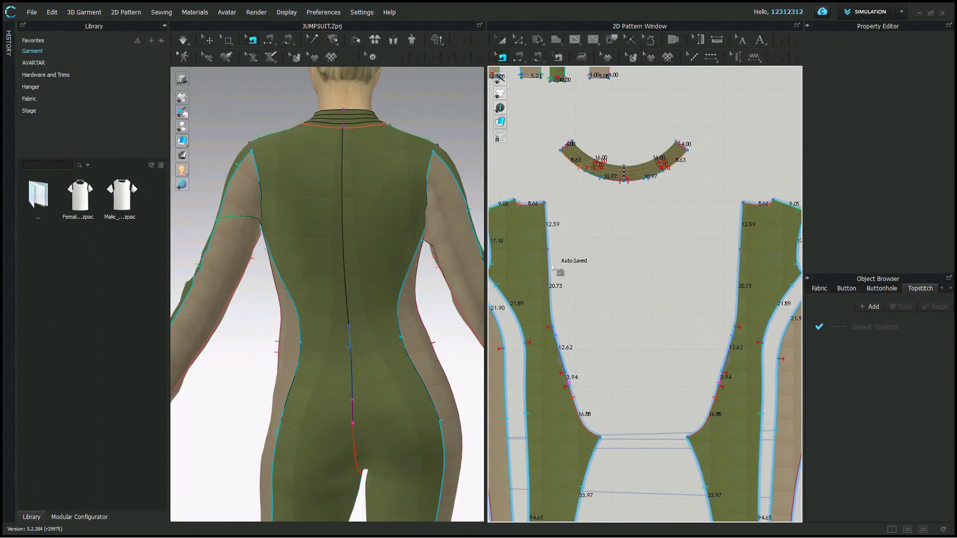
pyautogui.click(557, 358)
pyautogui.press('Delete')
pyautogui.click(567, 384)
pyautogui.press('Delete')
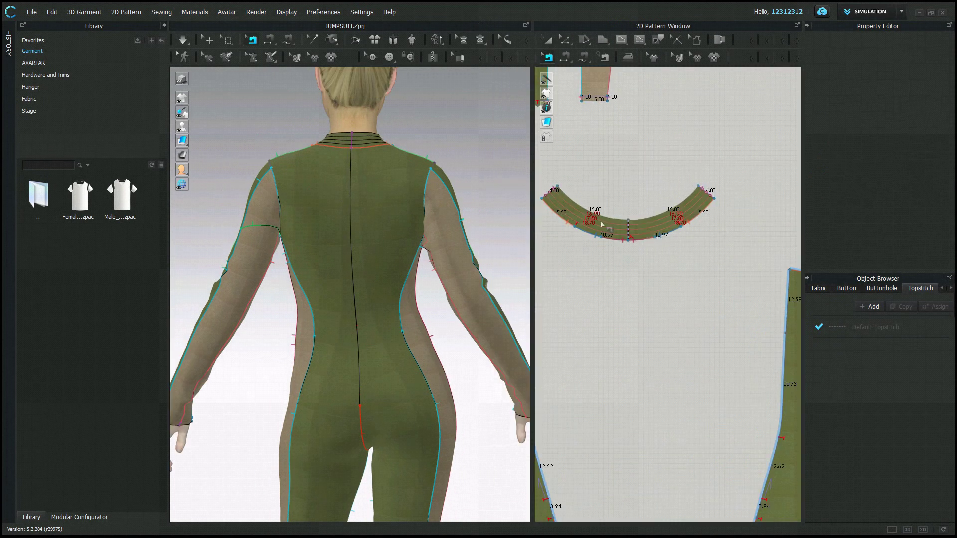
# Step: Delete the neckband's 4.00 back seam pair
pyautogui.scroll(-1, 621, 220)
pyautogui.moveTo(622, 219); pyautogui.dragTo(686, 218, button='middle')
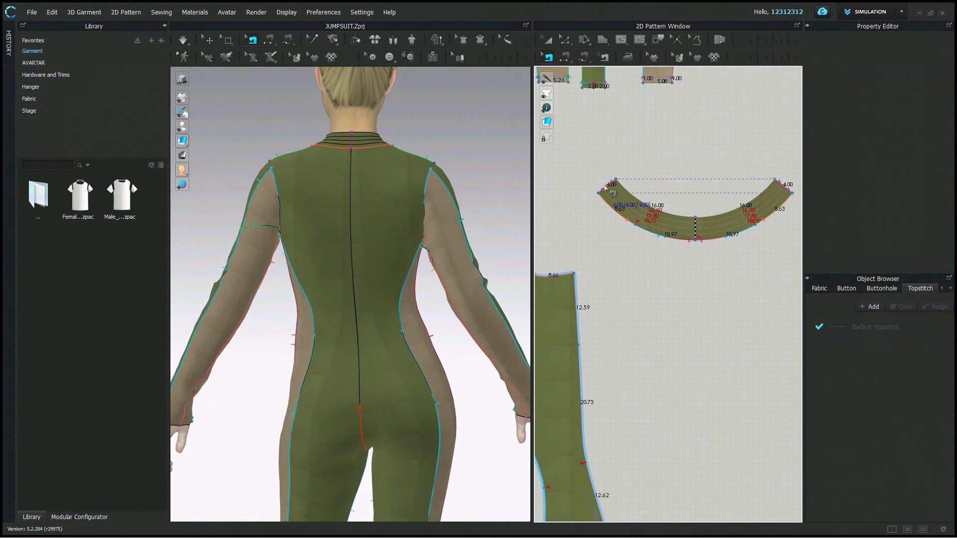
pyautogui.click(606, 189)
pyautogui.press('Delete')
pyautogui.scroll(5, 619, 213)
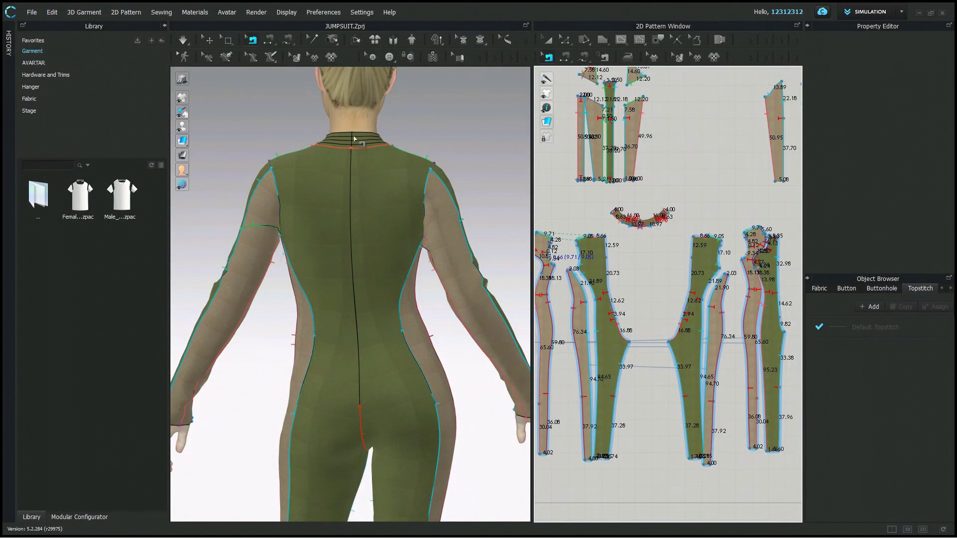
# Step: Switch to Select/Move, simulate the jumpsuit and pull the neckband up straight
pyautogui.click(183, 40)
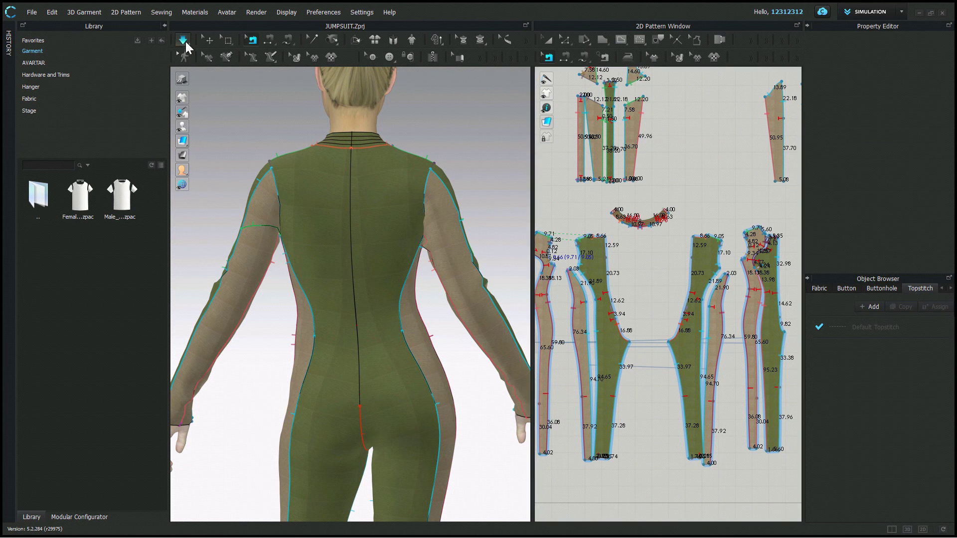
pyautogui.press('space')
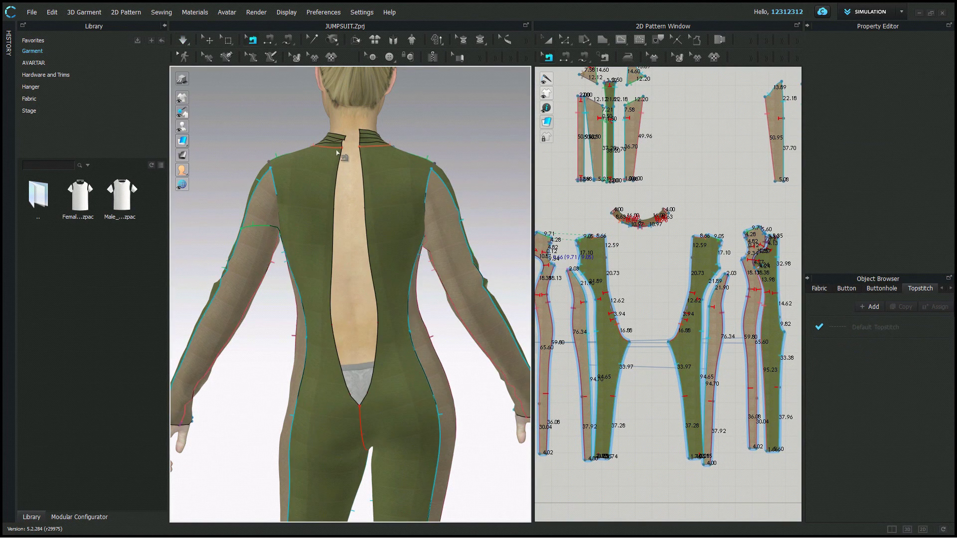
pyautogui.scroll(3, 342, 137)
pyautogui.press('space')
pyautogui.moveTo(342, 93); pyautogui.dragTo(345, 90)
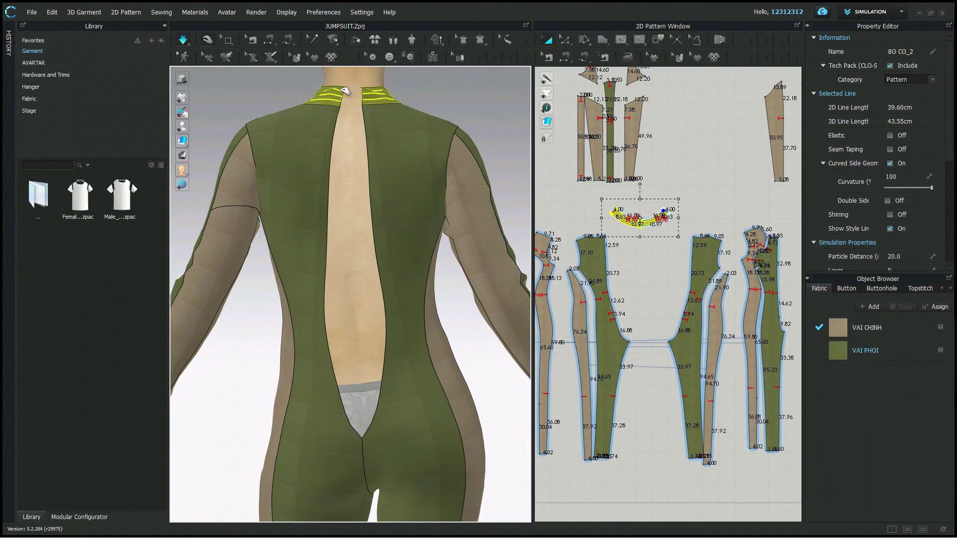
pyautogui.press('space')
pyautogui.press('space')
# Step: Toggle simulation with the collar selected until the back hangs open, then widen the 3D window
pyautogui.click(366, 92)
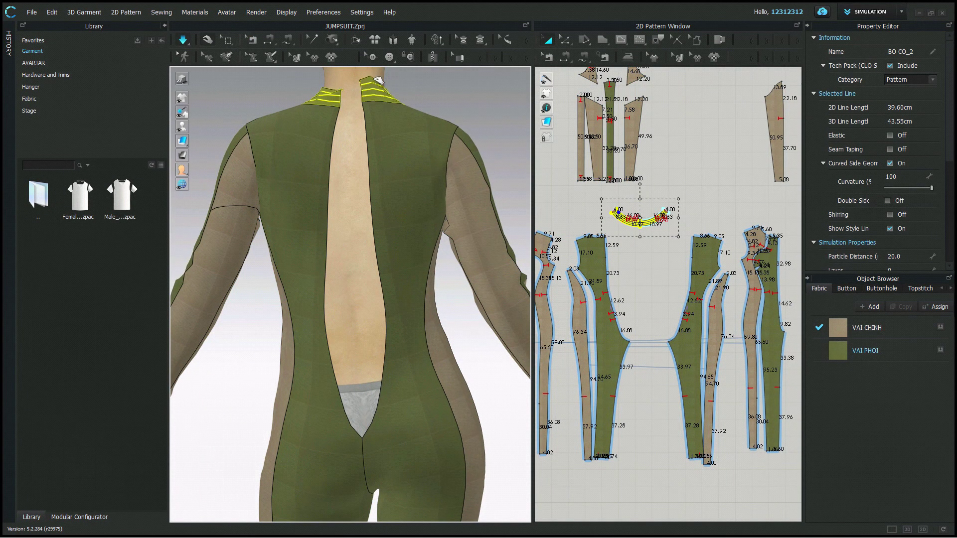
pyautogui.press('space')
pyautogui.press('space')
pyautogui.click(342, 90)
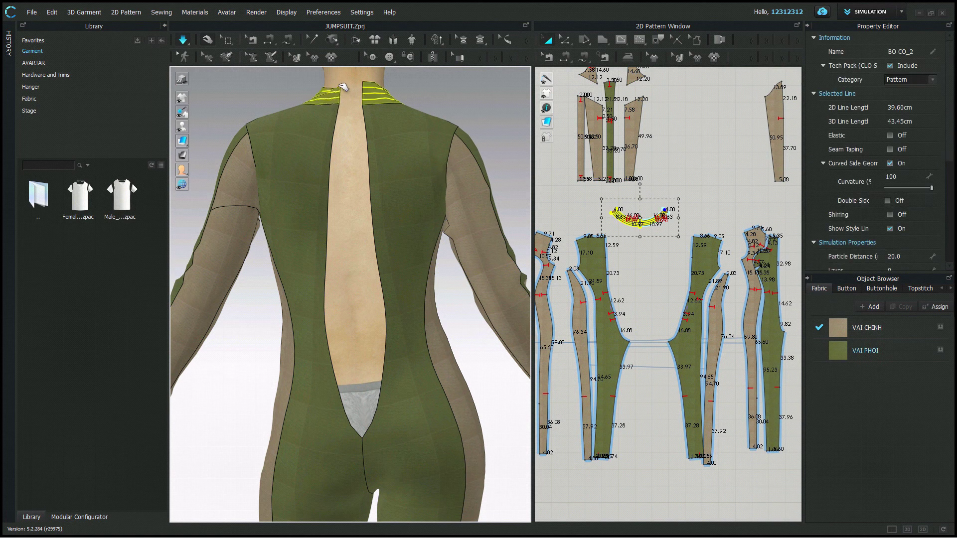
pyautogui.press('space')
pyautogui.press('space')
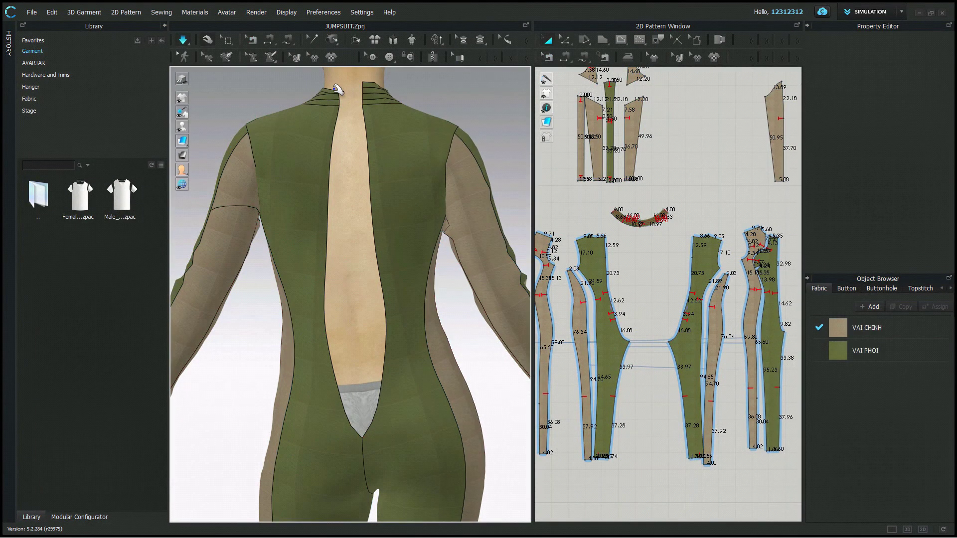
pyautogui.click(339, 87)
pyautogui.press('space')
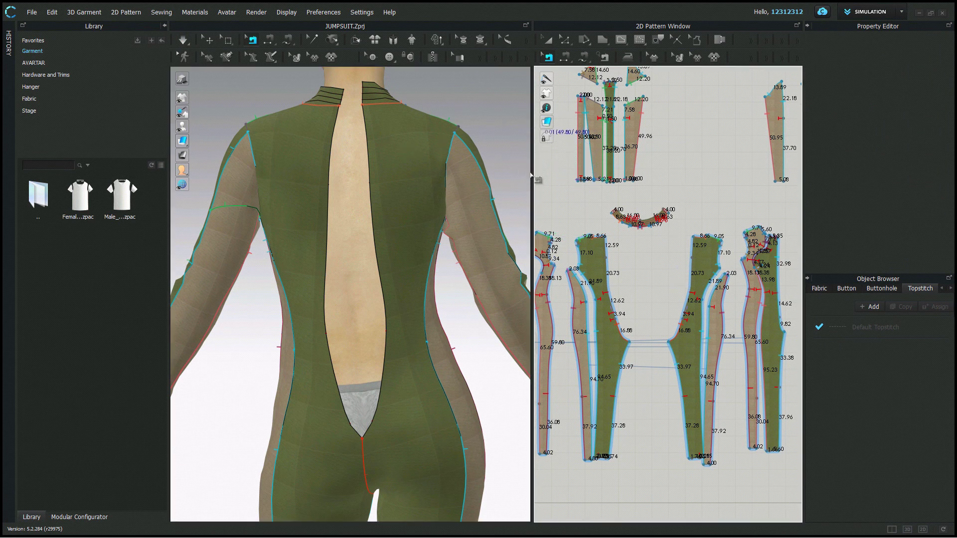
pyautogui.moveTo(536, 178); pyautogui.dragTo(574, 178)
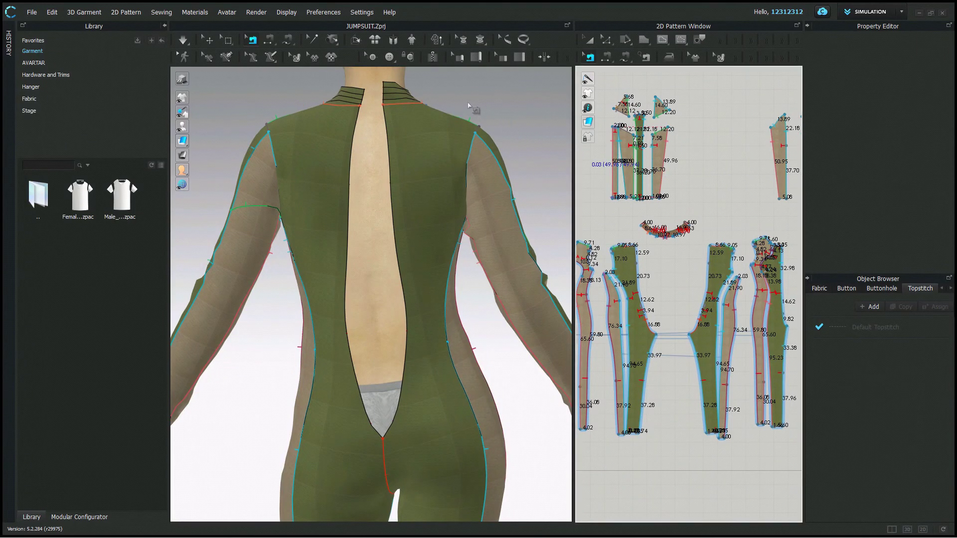
# Step: Draw a 53.88 cm zipper along both back-opening edges, from the neckband down to the bottom tip
pyautogui.click(433, 57)
pyautogui.click(358, 94)
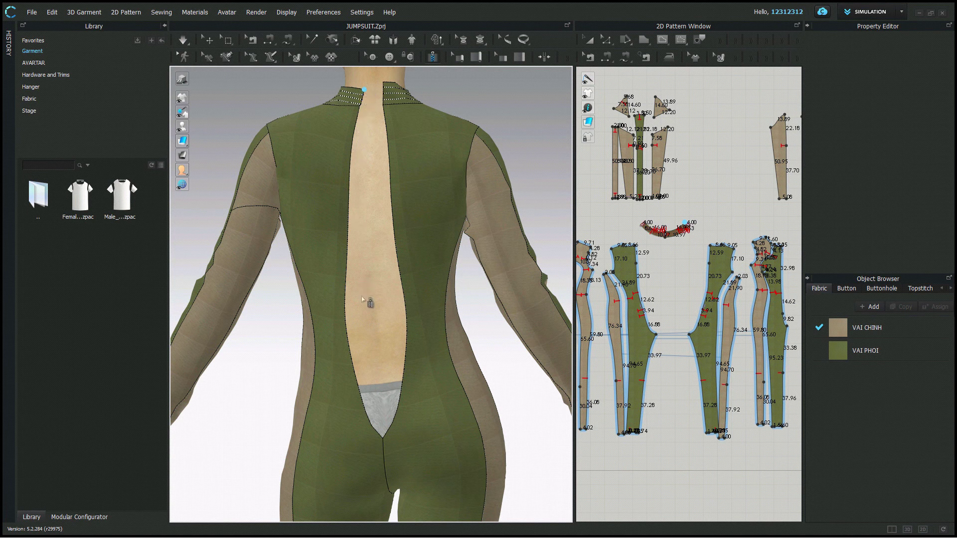
pyautogui.doubleClick(383, 439)
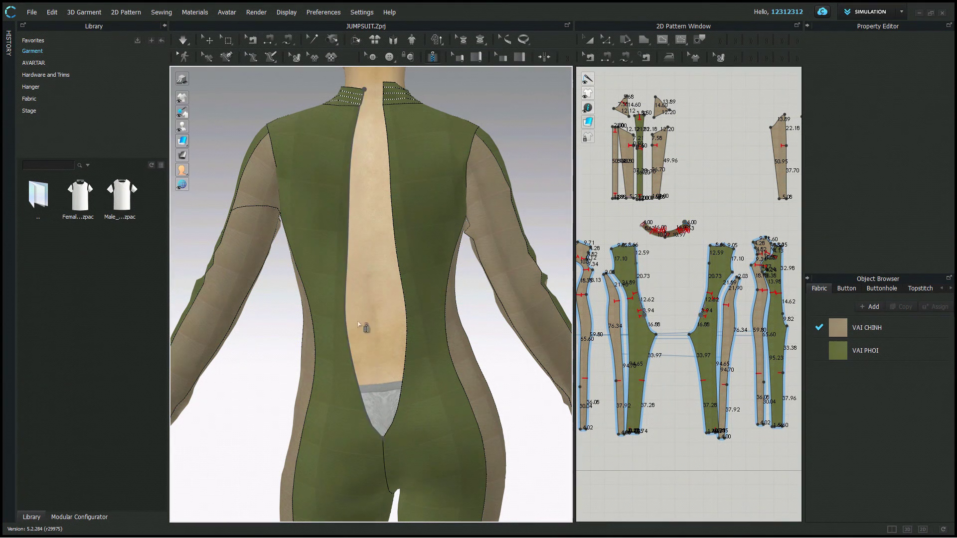
pyautogui.click(383, 83)
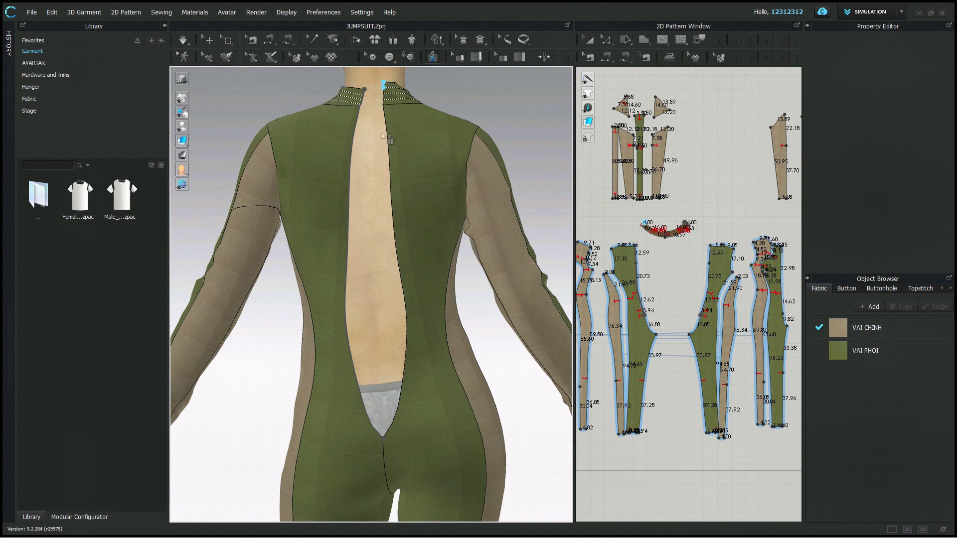
pyautogui.doubleClick(383, 439)
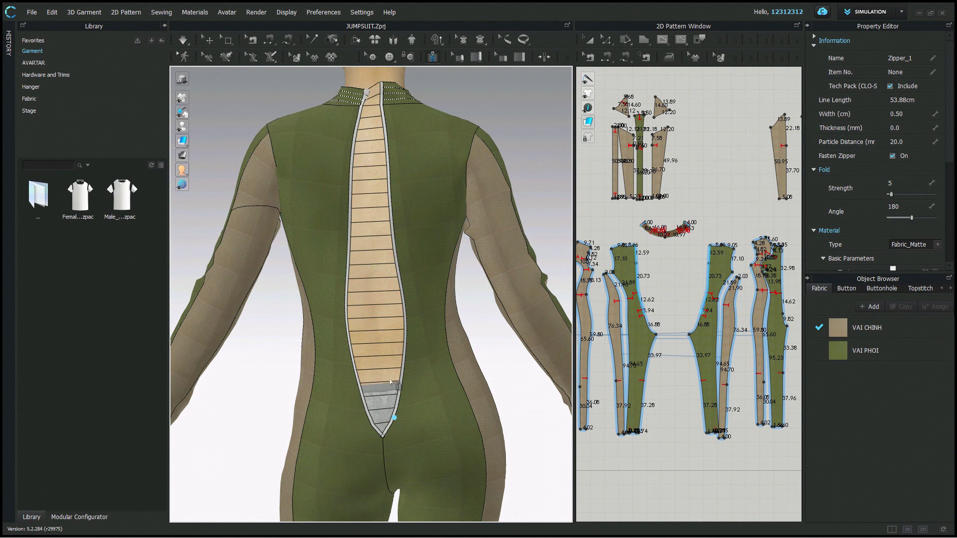
pyautogui.scroll(2, 383, 170)
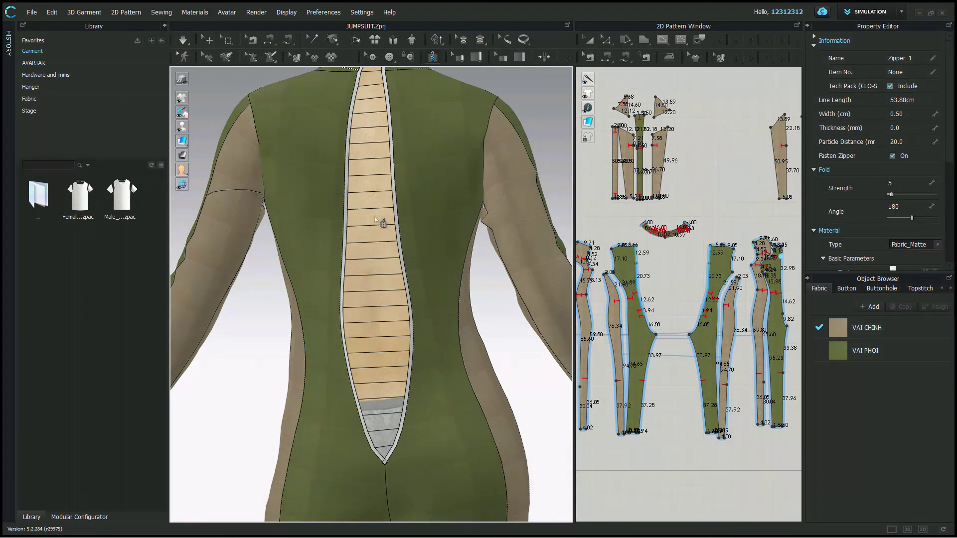
pyautogui.scroll(-2, 368, 108)
pyautogui.moveTo(368, 100); pyautogui.dragTo(365, 247, button='middle')
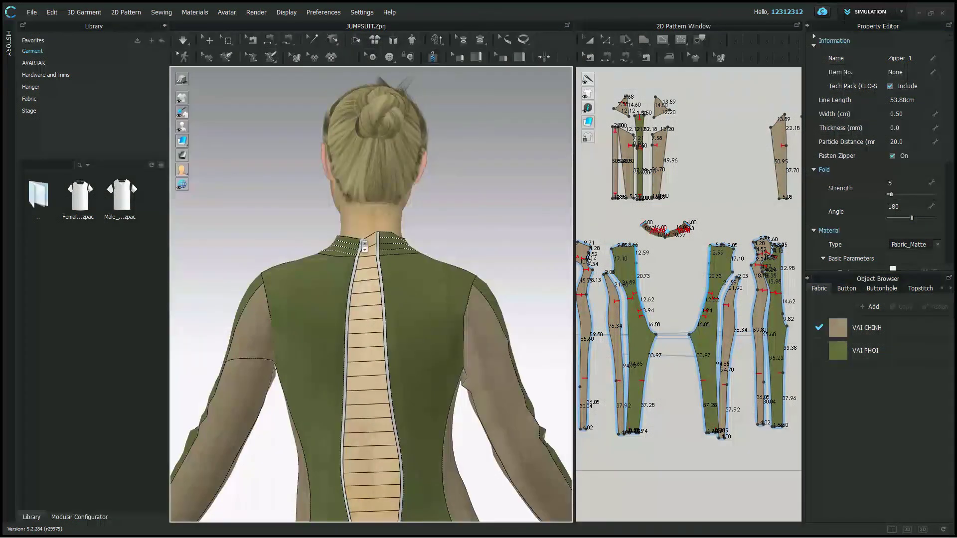
pyautogui.scroll(1, 371, 264)
# Step: Simulate the jumpsuit so the back zipper drapes closed, then stop the simulation
pyautogui.rightClick(184, 42)
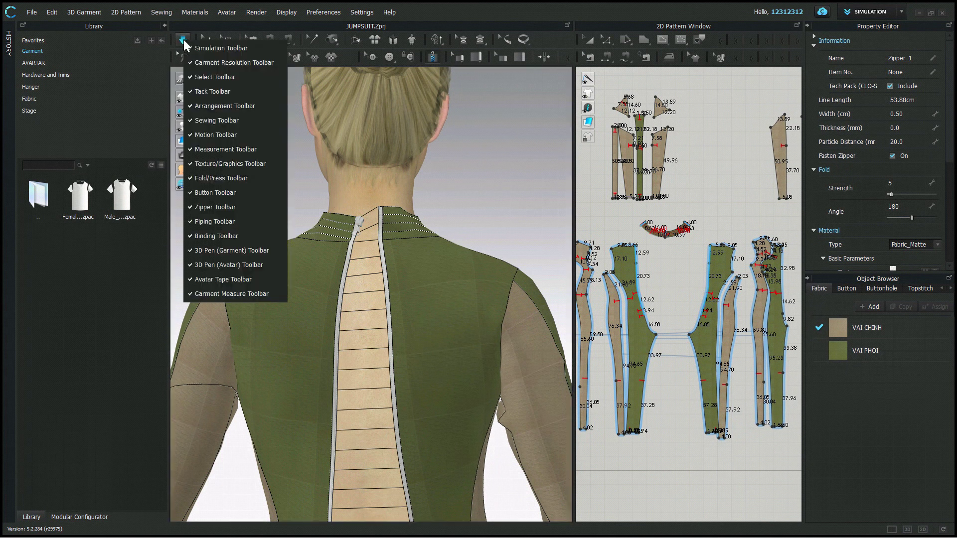
pyautogui.click(516, 219)
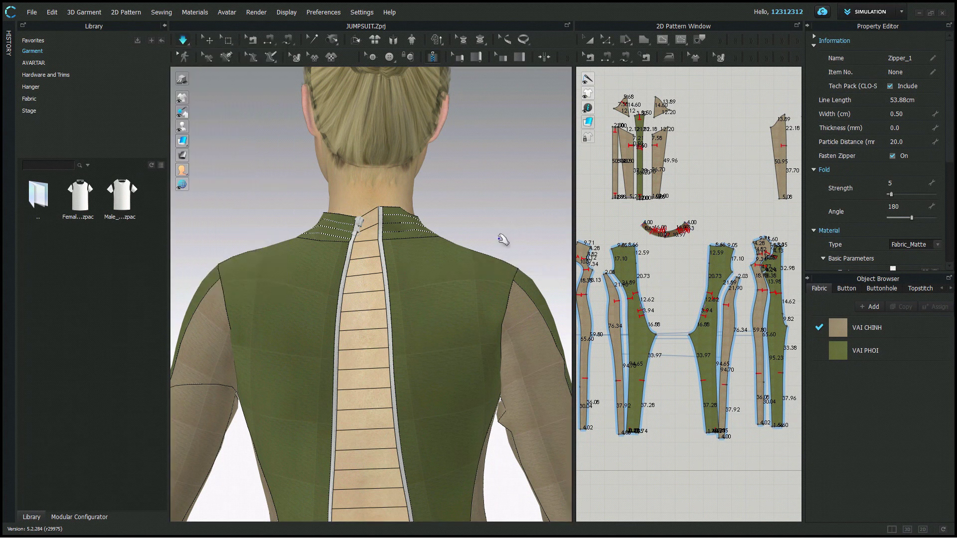
pyautogui.press('space')
pyautogui.scroll(-2, 412, 333)
pyautogui.moveTo(411, 269); pyautogui.dragTo(389, 123, button='middle')
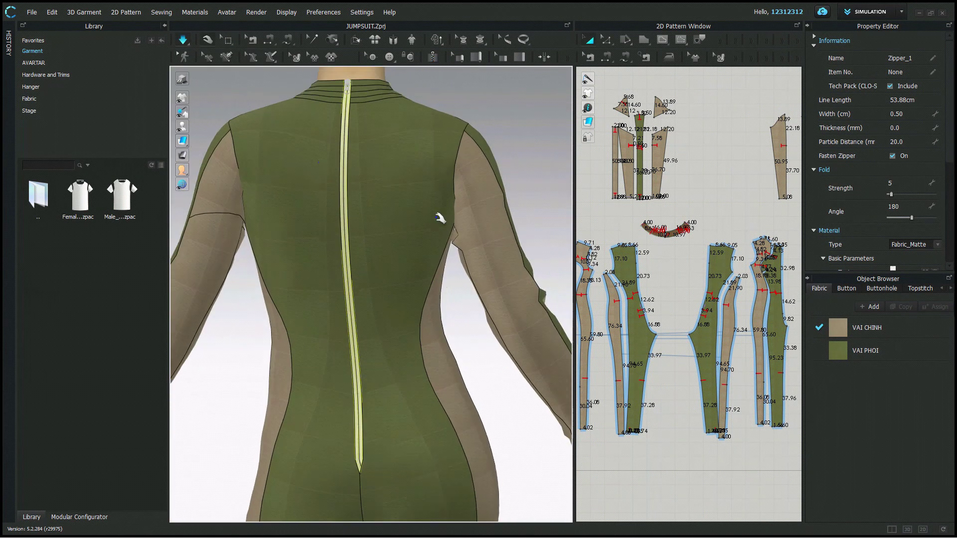
pyautogui.click(184, 42)
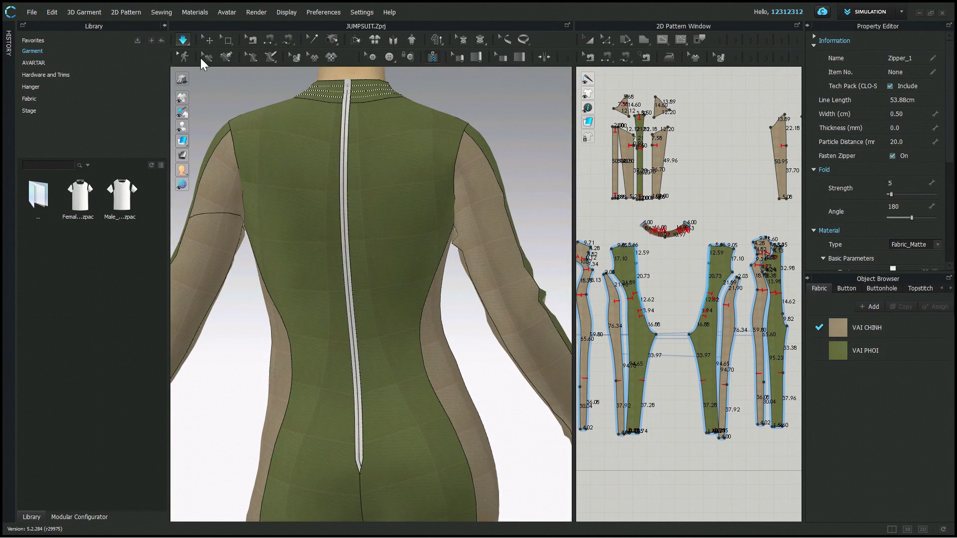
# Step: Inspect the closed zipper on the upper back and select it with the Edit Zipper tool
pyautogui.moveTo(445, 188); pyautogui.dragTo(446, 300, button='middle')
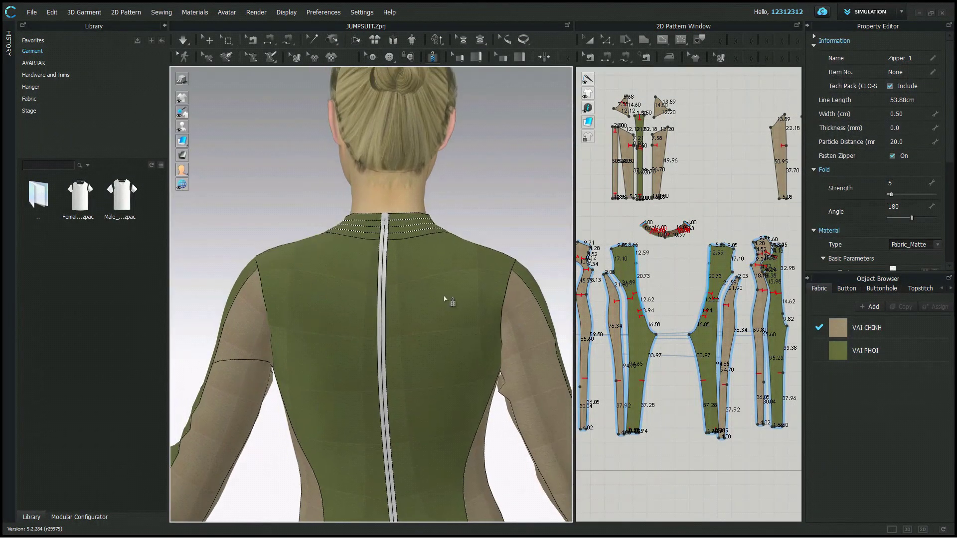
pyautogui.scroll(4, 401, 238)
pyautogui.moveTo(431, 260)
pyautogui.mouseDown(button='right')
pyautogui.moveTo(446, 270)
pyautogui.moveTo(435, 275)
pyautogui.mouseUp(button='right')
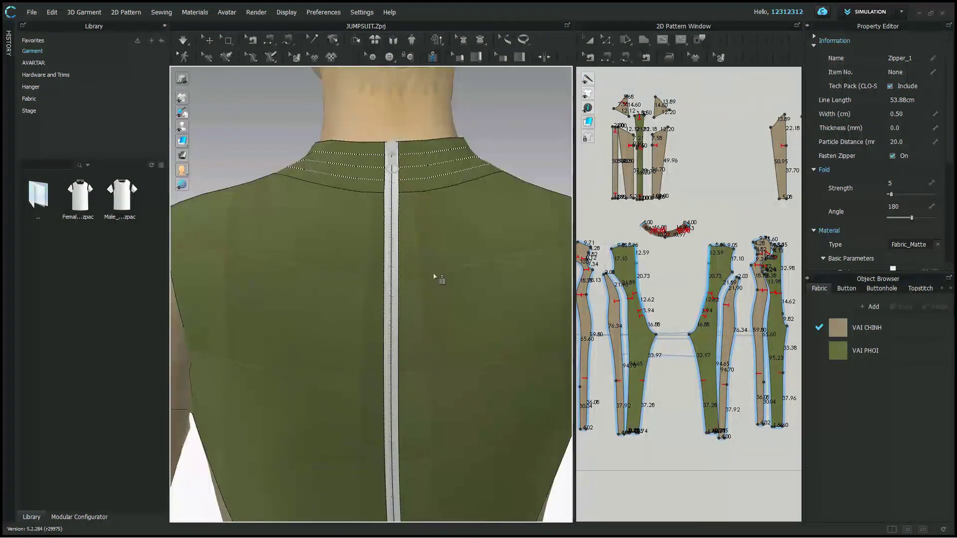
pyautogui.scroll(-1, 401, 369)
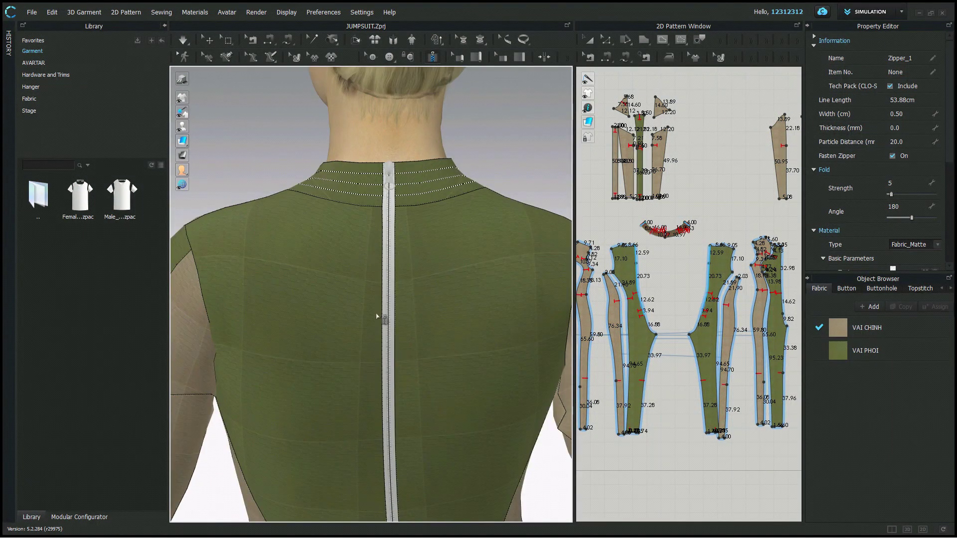
pyautogui.click(394, 319)
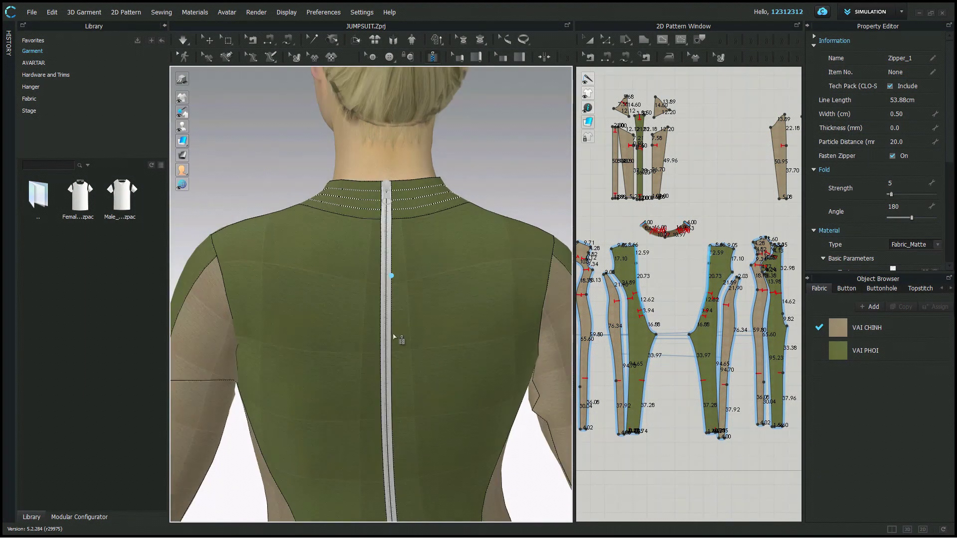
pyautogui.scroll(3, 386, 226)
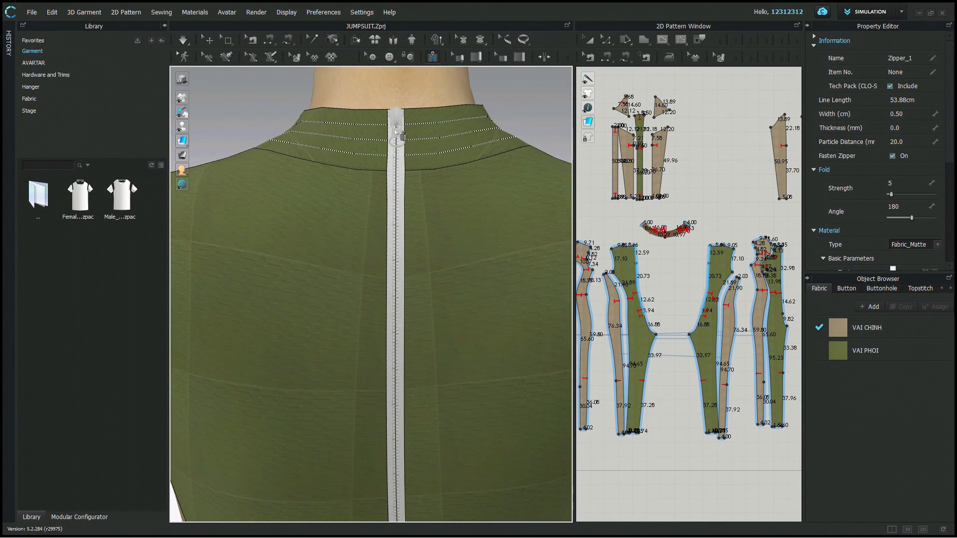
pyautogui.scroll(4, 400, 228)
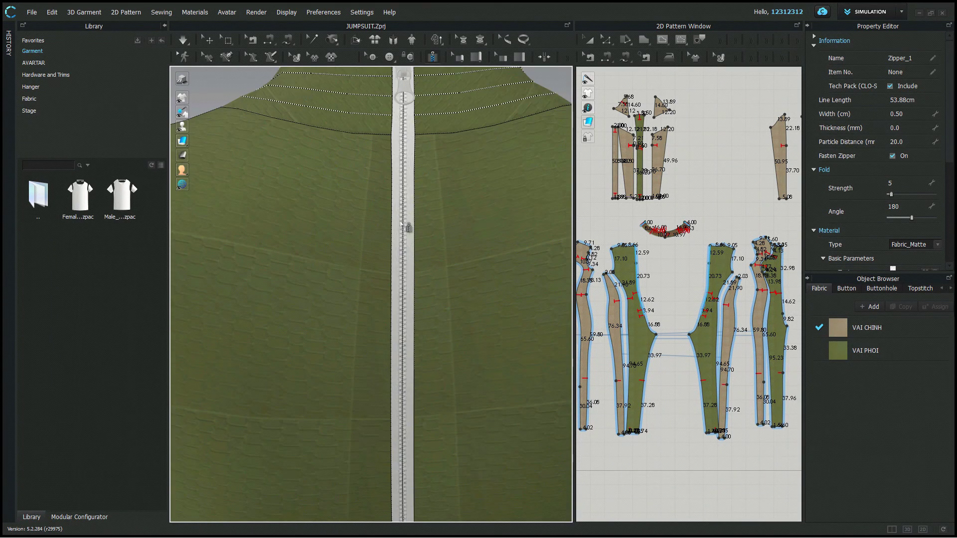
pyautogui.scroll(-4, 414, 225)
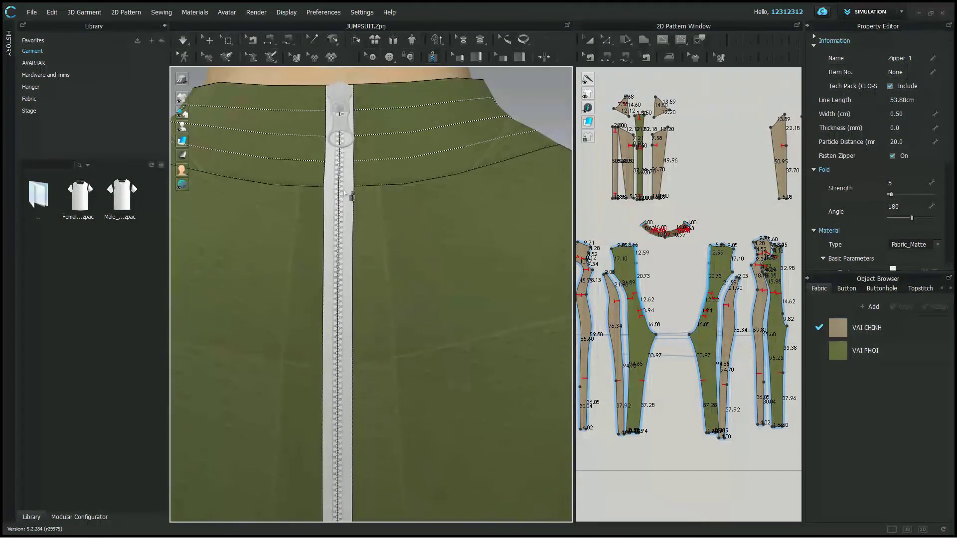
pyautogui.click(207, 40)
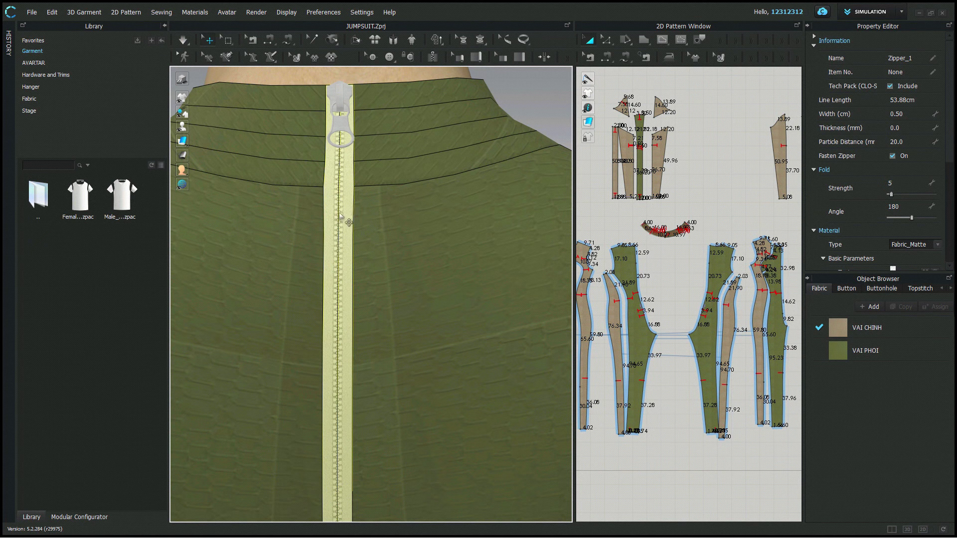
# Step: Set Zipper_1's width to 0.05 cm, then select its slider, Slider_1
pyautogui.click(906, 114)
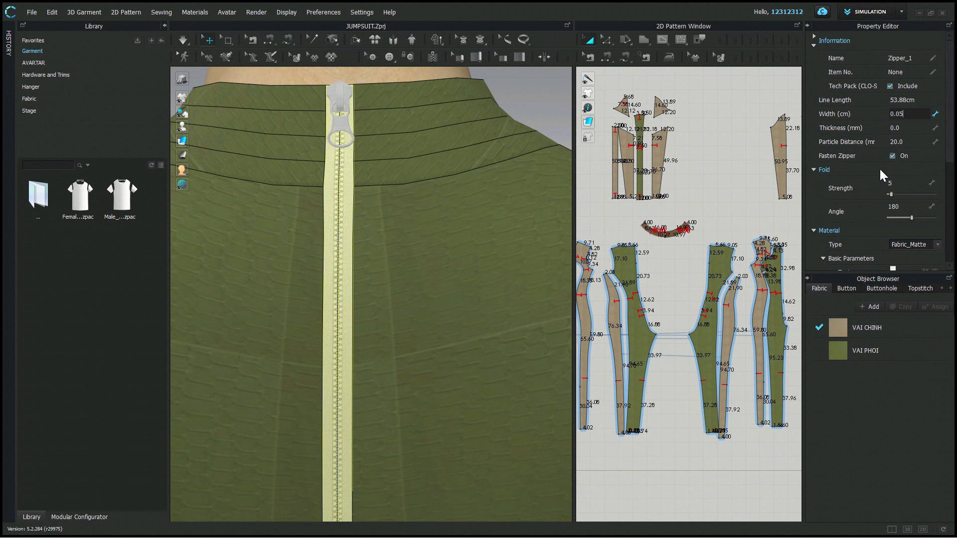
pyautogui.press('Return')
pyautogui.click(408, 268)
pyautogui.click(330, 110)
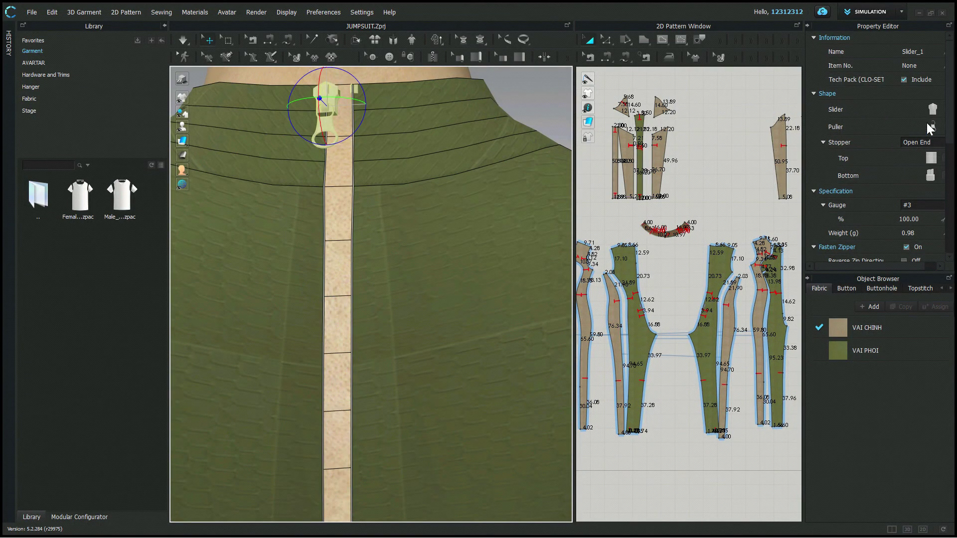
# Step: Choose a different slider shape and a thin puller for the zipper
pyautogui.moveTo(804, 135); pyautogui.dragTo(725, 148)
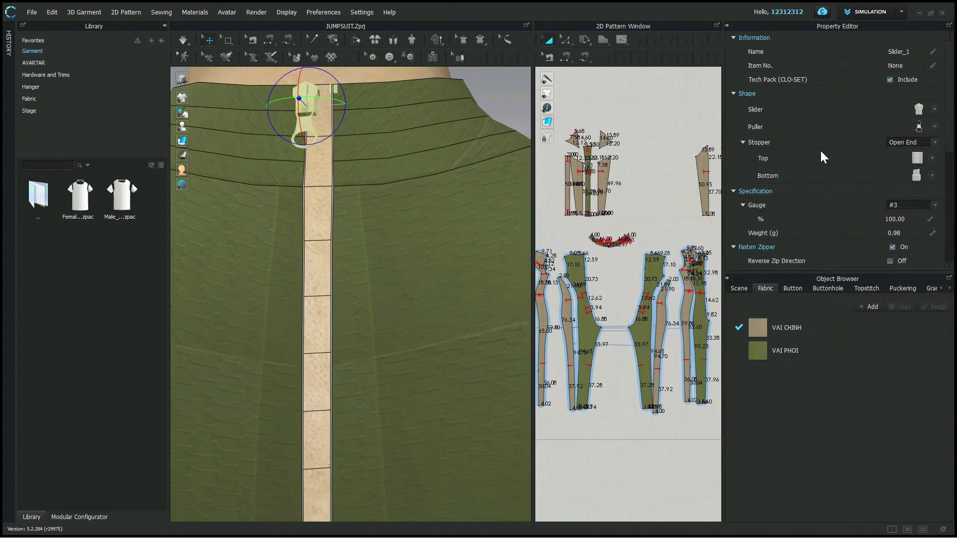
pyautogui.click(934, 109)
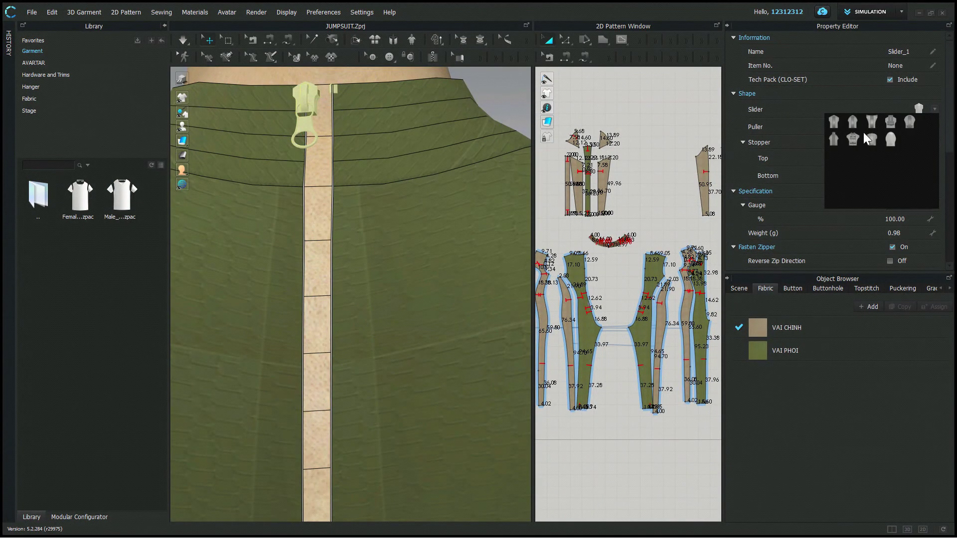
pyautogui.click(834, 139)
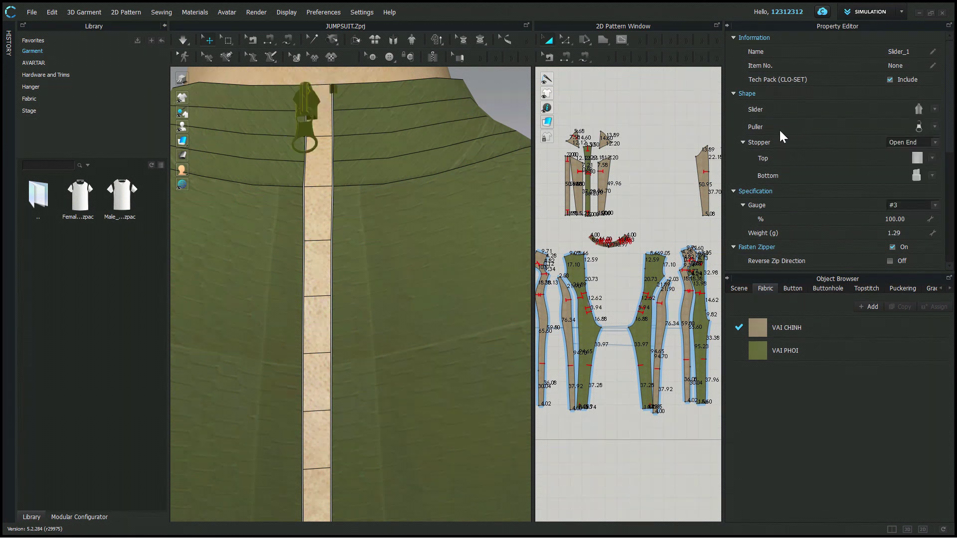
pyautogui.click(935, 128)
pyautogui.click(935, 127)
pyautogui.click(935, 128)
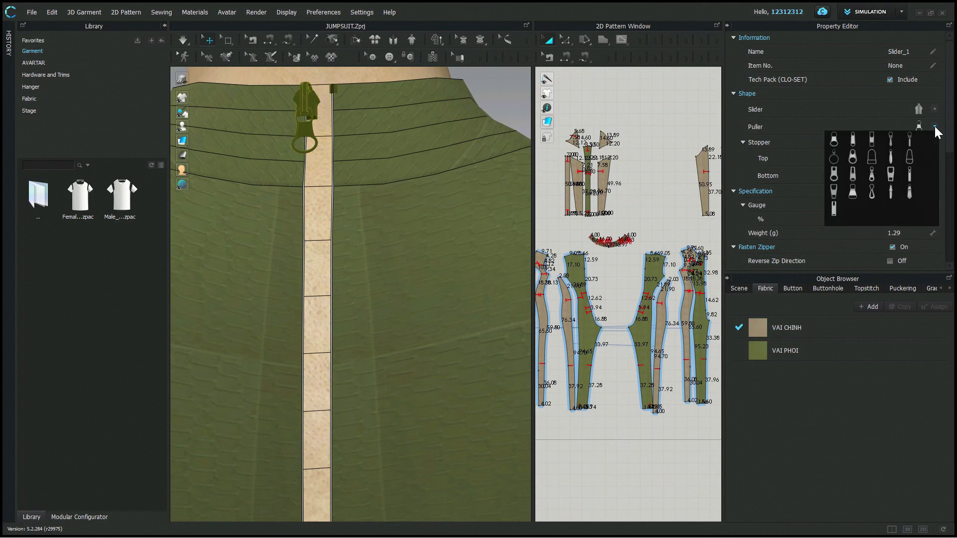
pyautogui.click(890, 160)
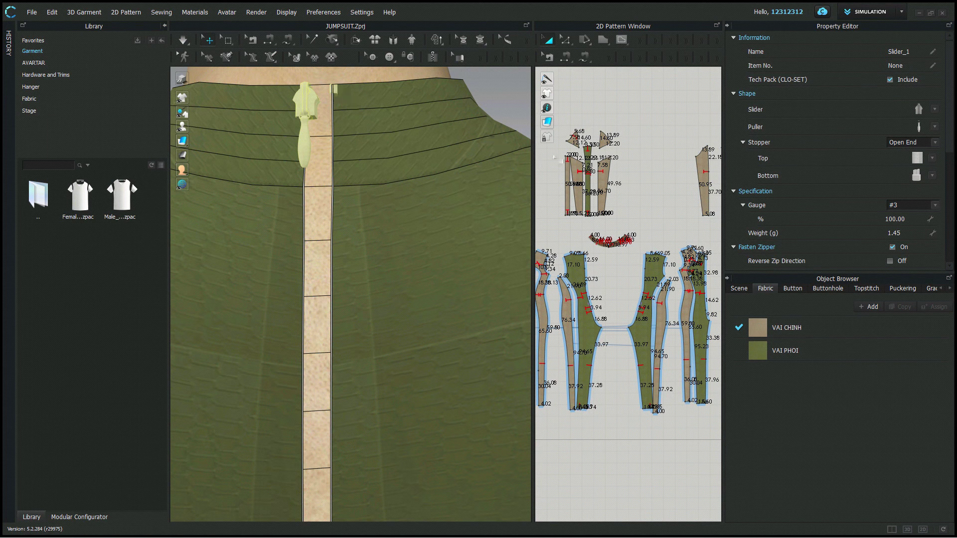
# Step: Choose the wider top stopper and the third bottom stopper shape
pyautogui.click(932, 159)
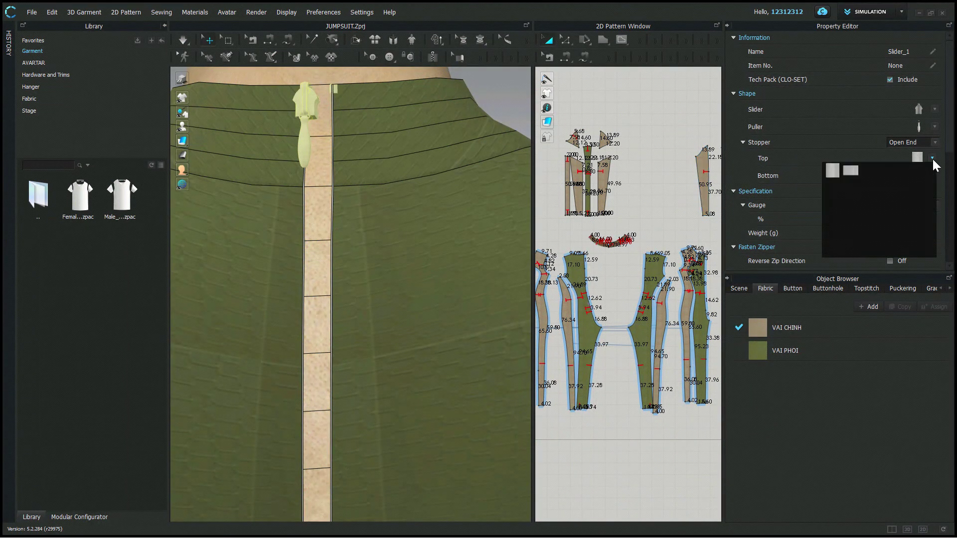
pyautogui.click(854, 170)
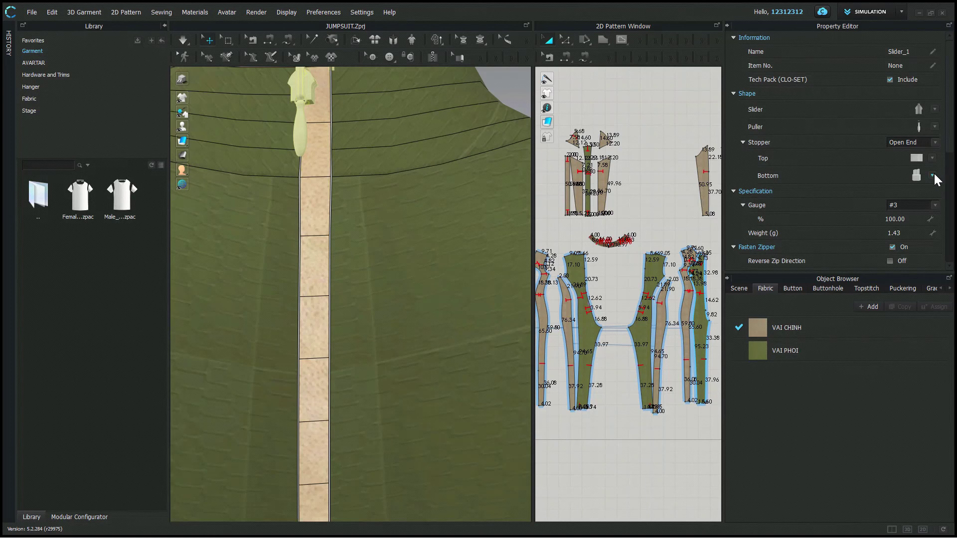
pyautogui.click(932, 176)
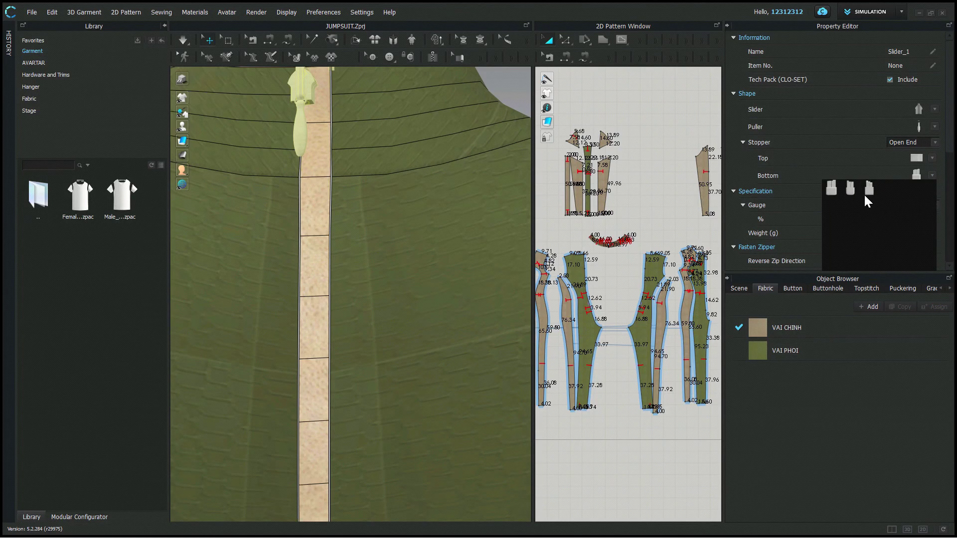
pyautogui.click(868, 192)
pyautogui.scroll(-5, 372, 380)
pyautogui.scroll(-3, 370, 491)
pyautogui.moveTo(370, 488); pyautogui.dragTo(381, 215, button='middle')
pyautogui.moveTo(413, 395); pyautogui.dragTo(362, 162, button='middle')
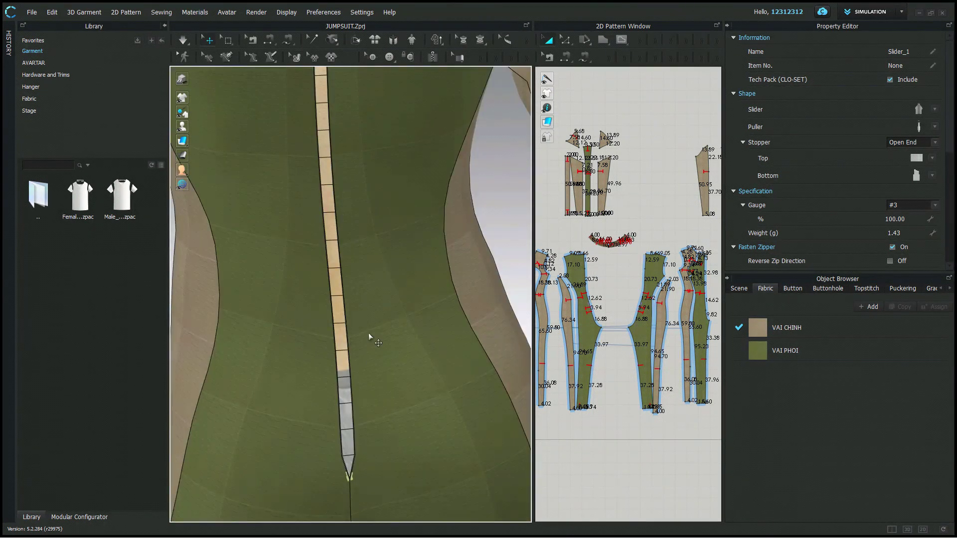
# Step: Zoom to the zipper's lower end and hide its bottom stopper from the slider's Show/Hide menu
pyautogui.scroll(2, 369, 337)
pyautogui.moveTo(361, 508); pyautogui.dragTo(395, 295, button='middle')
pyautogui.scroll(4, 383, 328)
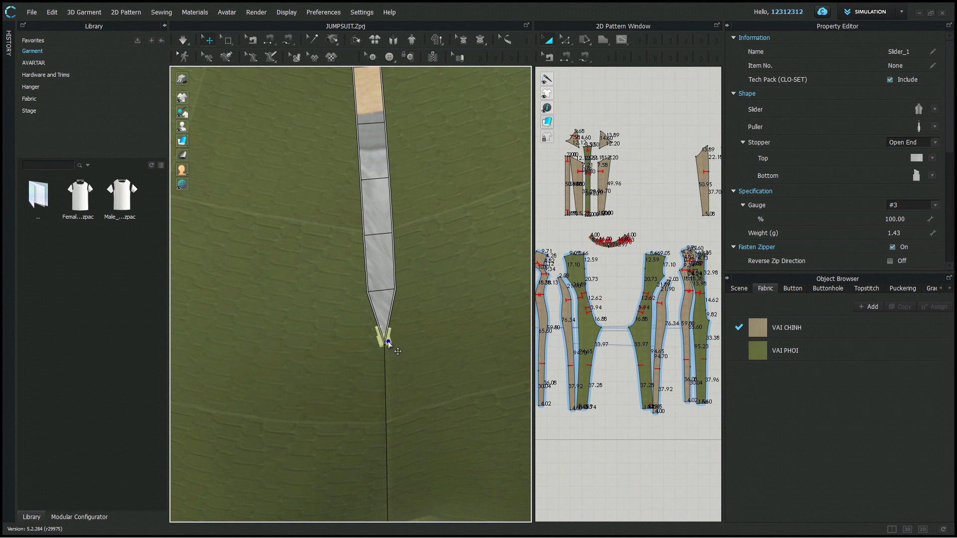
pyautogui.rightClick(388, 343)
pyautogui.moveTo(426, 424)
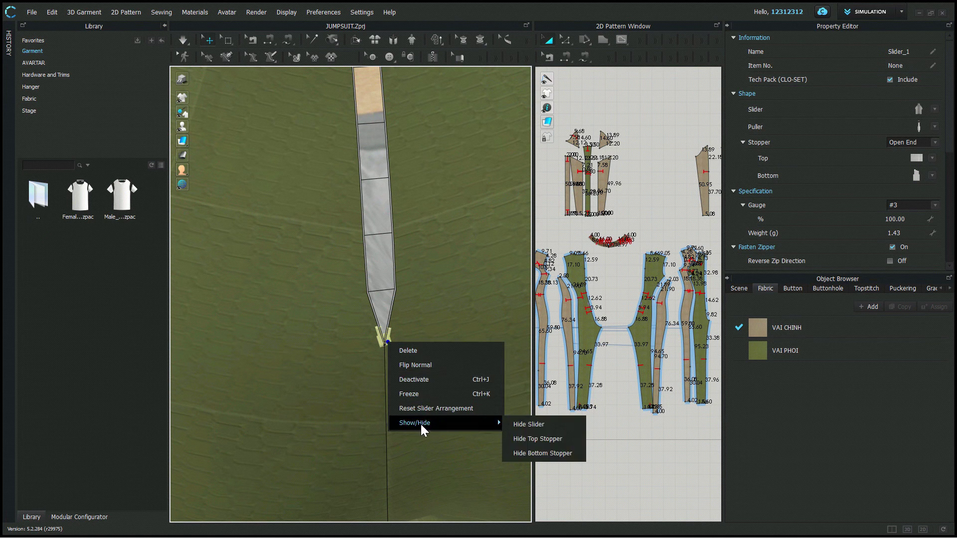
pyautogui.click(541, 453)
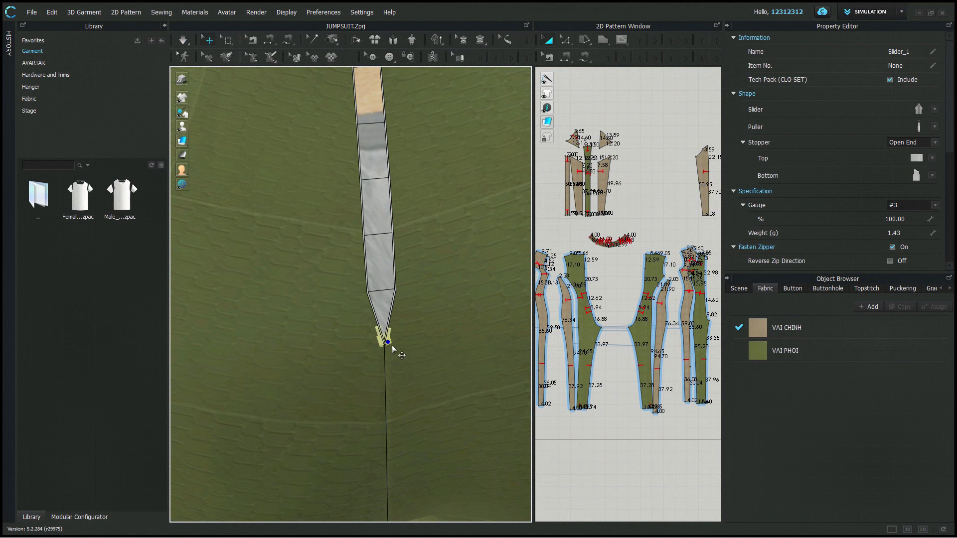
pyautogui.scroll(1, 393, 341)
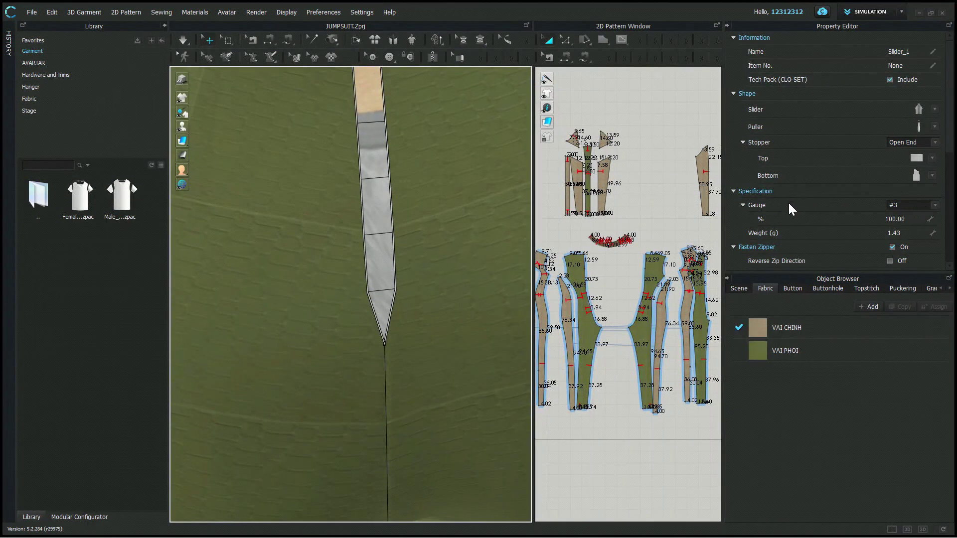
# Step: Keep gauge #3 and move the view down the zipper to its slider
pyautogui.click(935, 206)
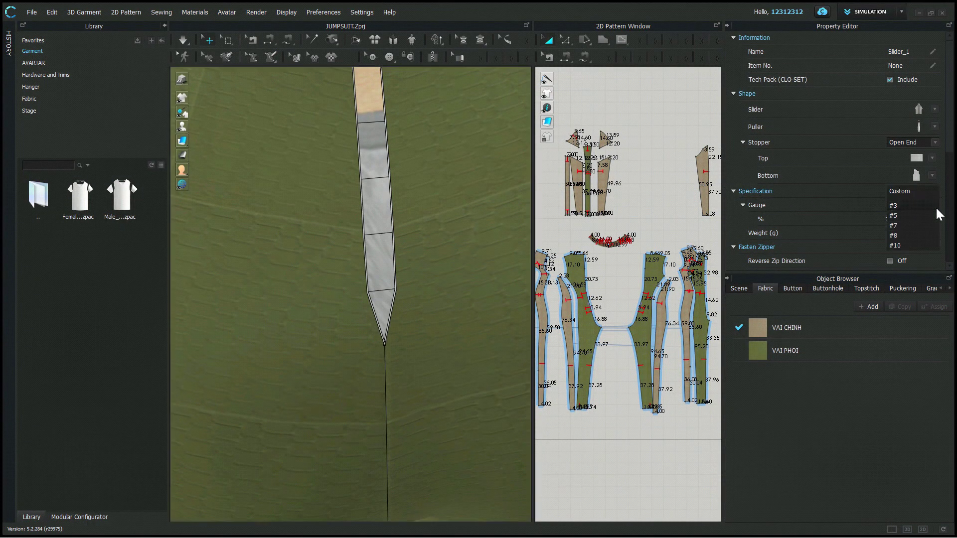
pyautogui.click(902, 205)
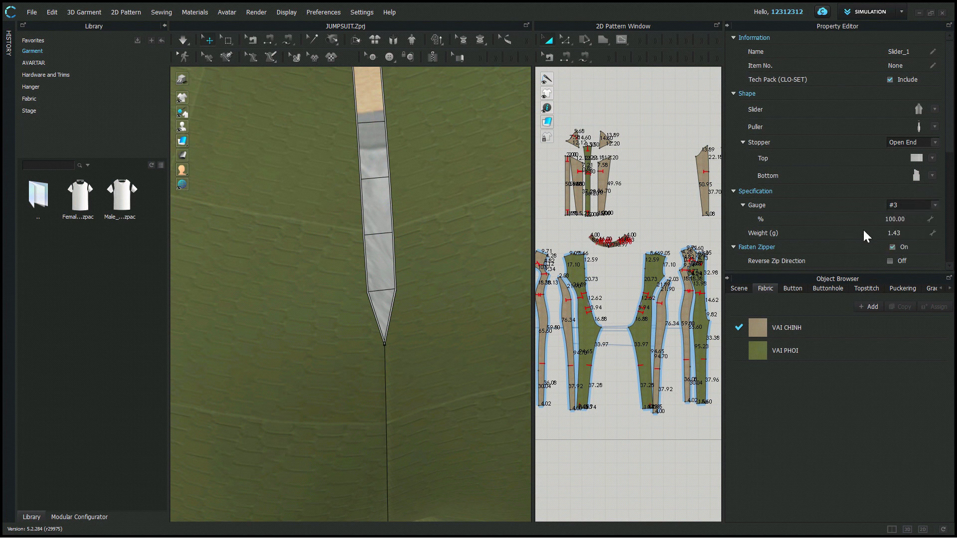
pyautogui.click(909, 220)
pyautogui.scroll(-4, 543, 157)
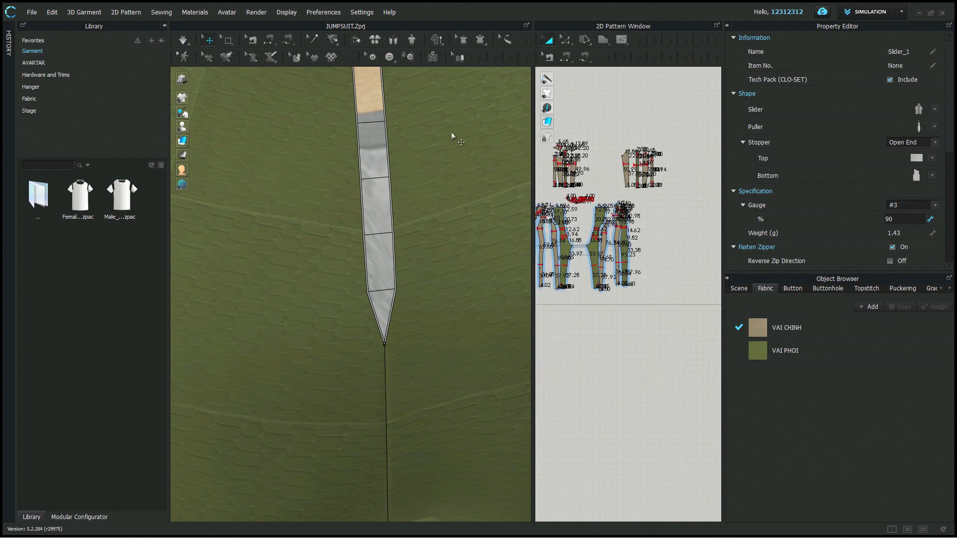
pyautogui.moveTo(437, 226); pyautogui.dragTo(416, 390, button='middle')
pyautogui.moveTo(418, 180); pyautogui.dragTo(420, 354, button='middle')
pyautogui.moveTo(424, 259); pyautogui.dragTo(475, 424, button='middle')
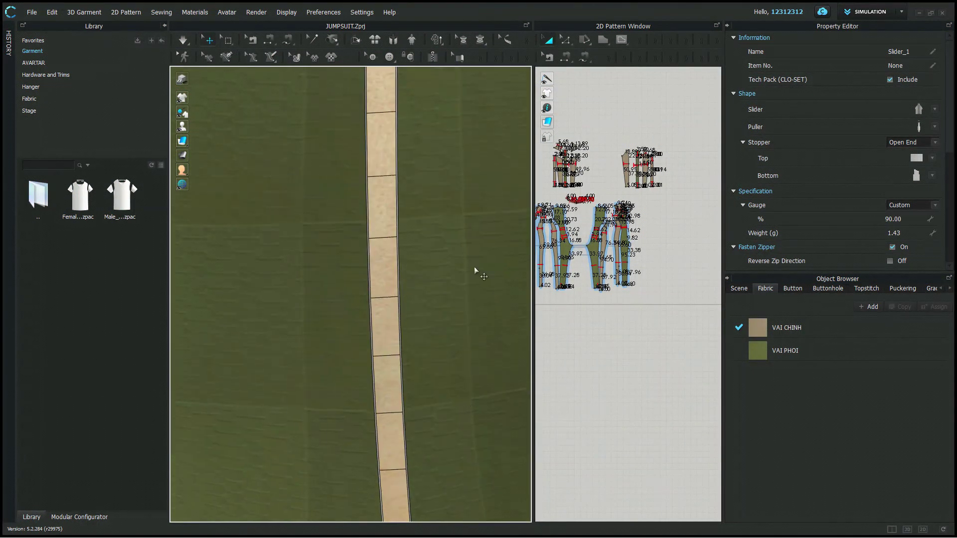
pyautogui.moveTo(471, 219); pyautogui.dragTo(449, 494, button='middle')
pyautogui.moveTo(469, 311); pyautogui.dragTo(472, 487, button='middle')
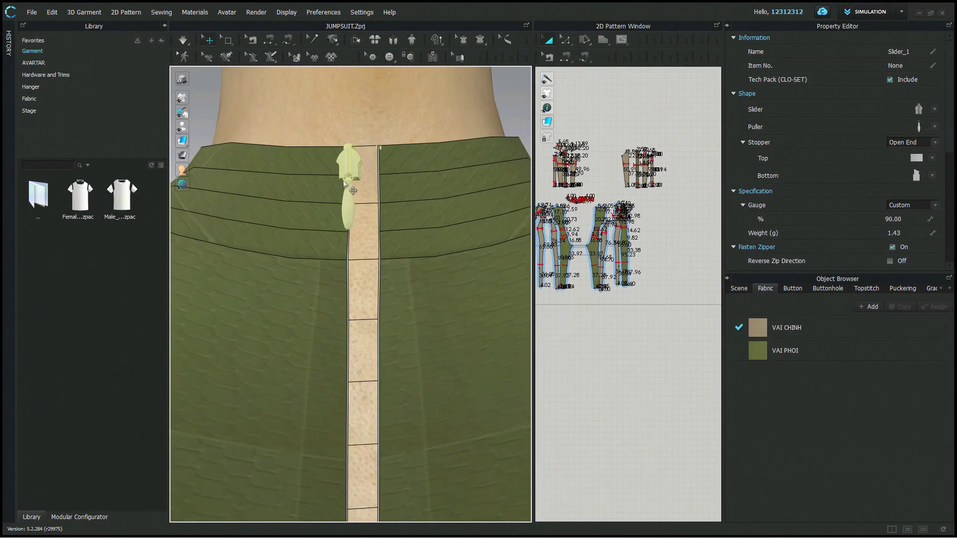
# Step: Set the slider's Gauge % to 100 and check its Weight value
pyautogui.click(912, 218)
pyautogui.write('1')
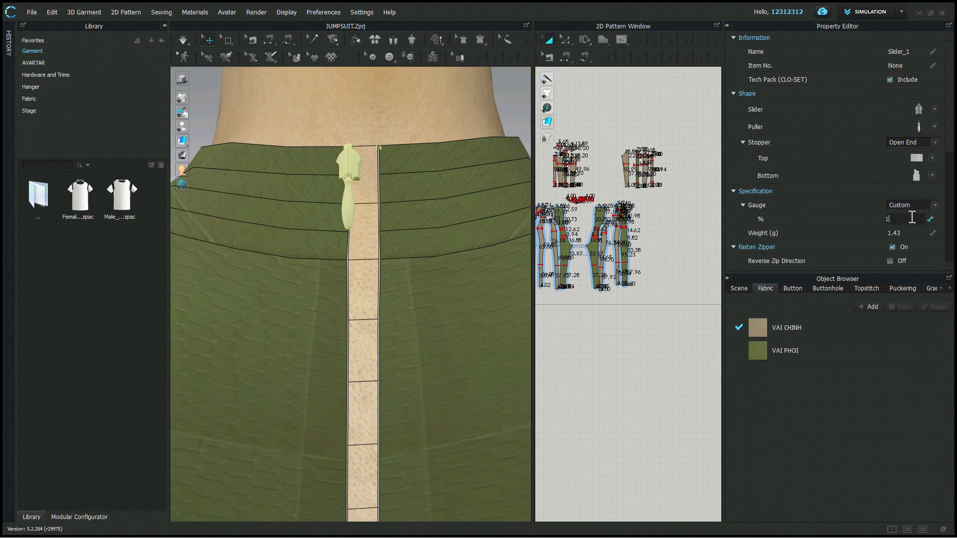
pyautogui.write('00')
pyautogui.click(935, 206)
pyautogui.click(903, 220)
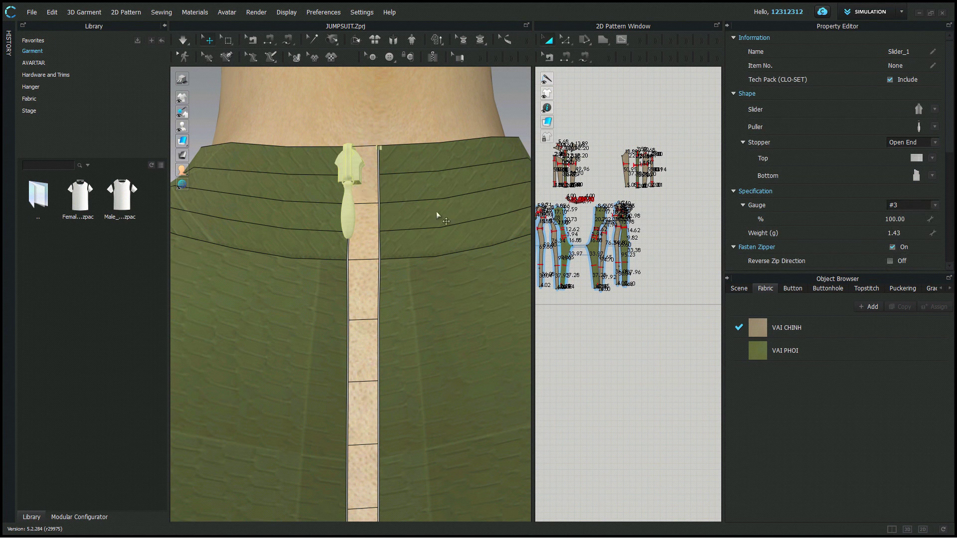
pyautogui.click(910, 233)
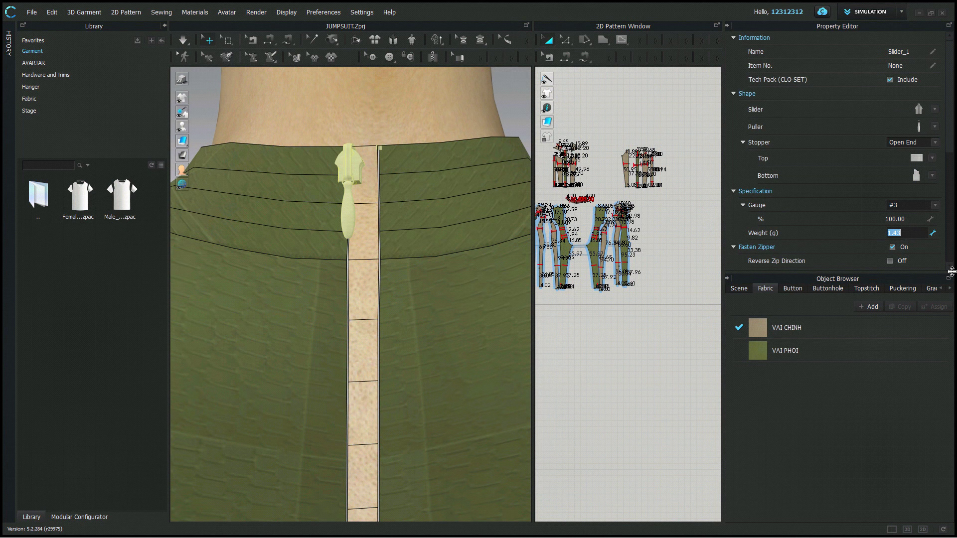
pyautogui.scroll(-2, 824, 245)
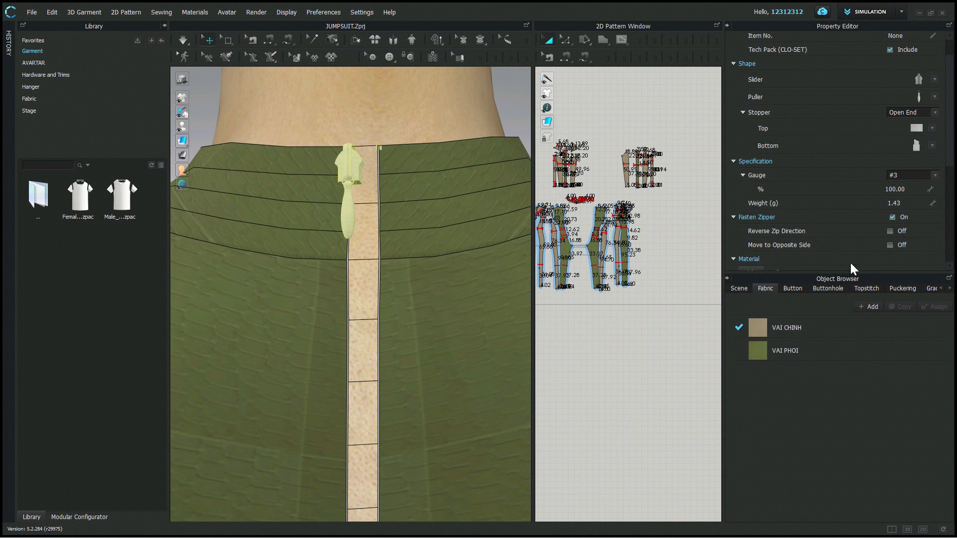
pyautogui.click(890, 231)
pyautogui.scroll(-5, 413, 380)
pyautogui.moveTo(424, 442); pyautogui.dragTo(424, 189, button='middle')
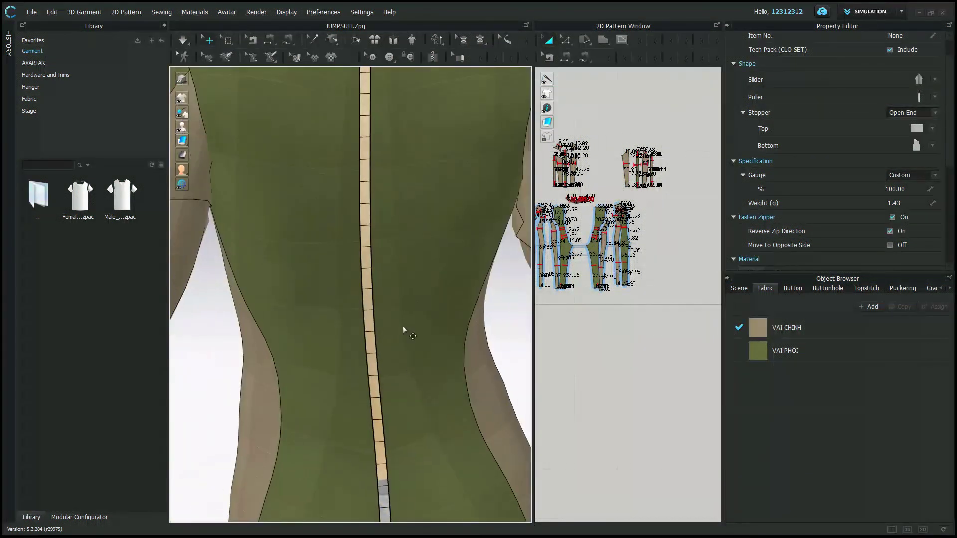
pyautogui.moveTo(409, 377); pyautogui.dragTo(438, 161, button='middle')
pyautogui.scroll(2, 438, 243)
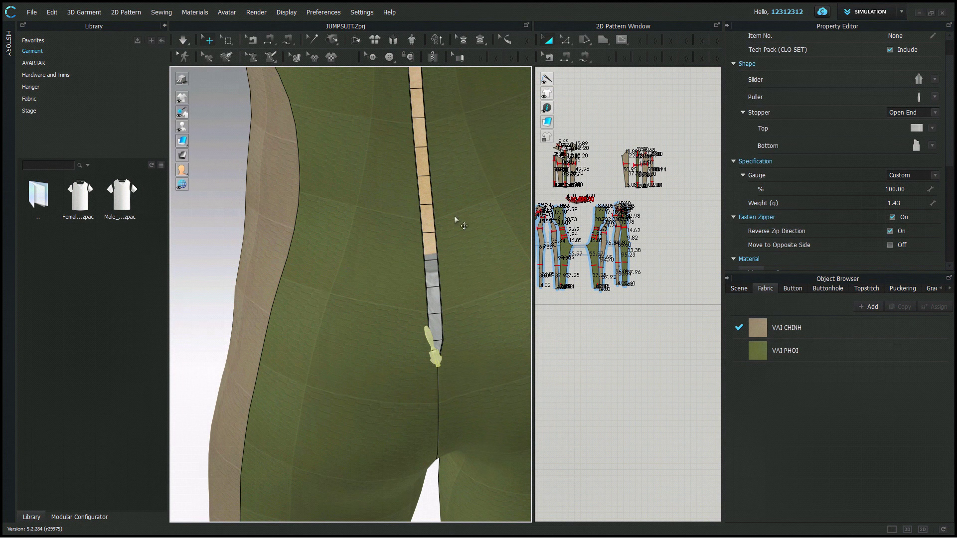
pyautogui.click(890, 232)
pyautogui.moveTo(487, 336); pyautogui.dragTo(463, 368, button='middle')
pyautogui.moveTo(484, 250); pyautogui.dragTo(475, 408, button='middle')
pyautogui.scroll(3, 444, 298)
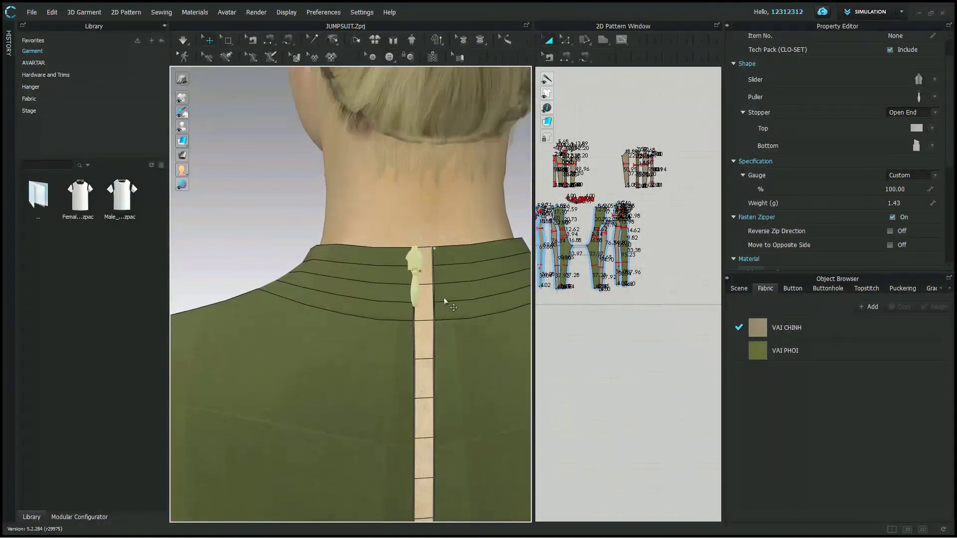
pyautogui.scroll(2, 444, 298)
pyautogui.scroll(2, 397, 289)
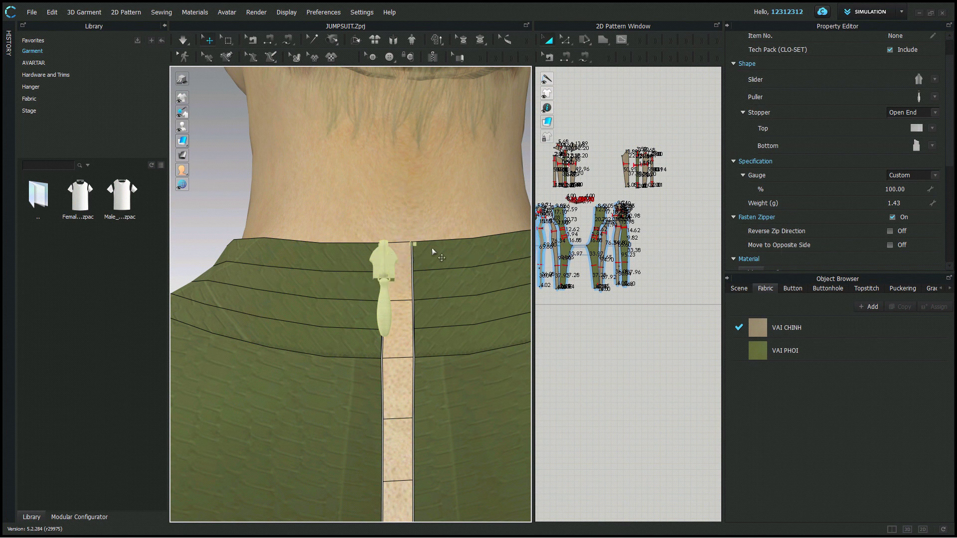
pyautogui.click(890, 245)
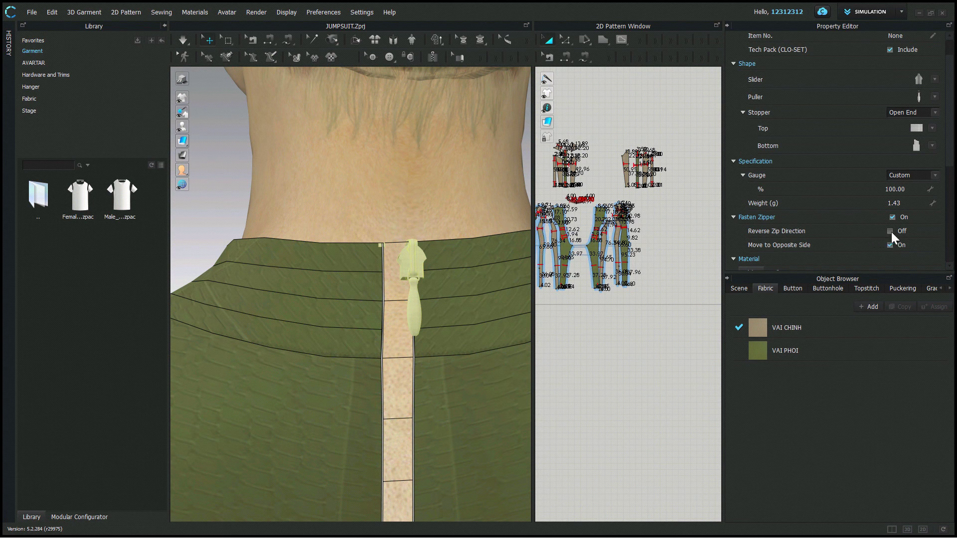
pyautogui.click(890, 245)
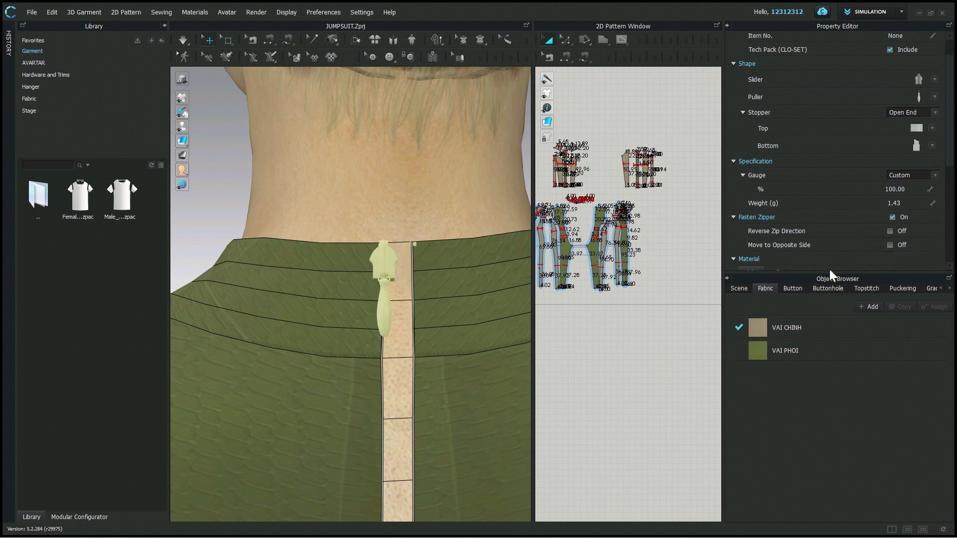
pyautogui.scroll(-3, 843, 234)
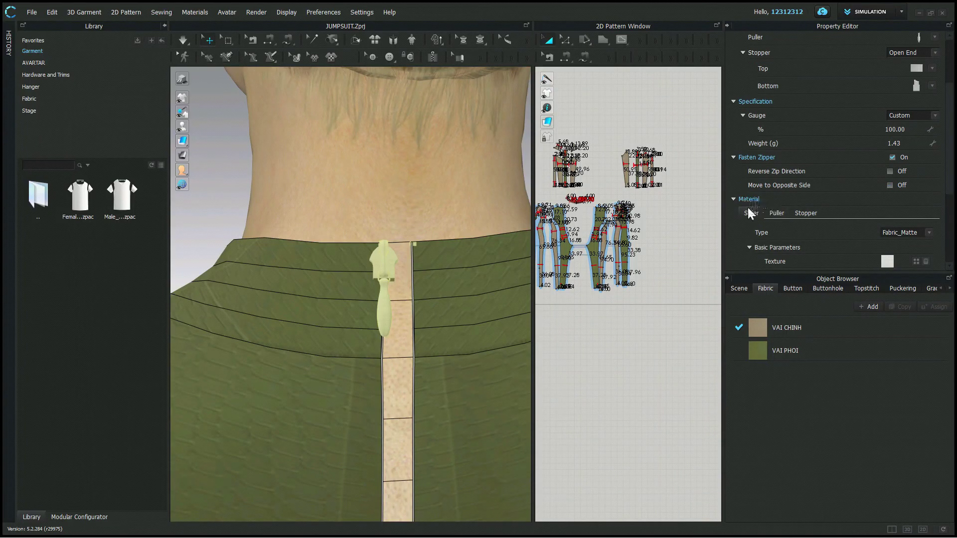
# Step: Load the third image file as the slider's texture and adjust its opacity
pyautogui.scroll(-1, 912, 233)
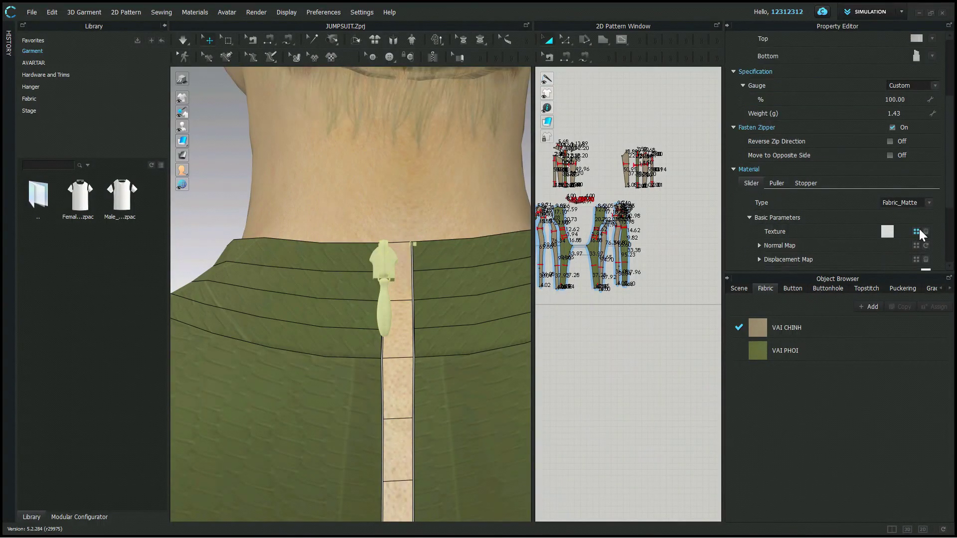
pyautogui.click(929, 203)
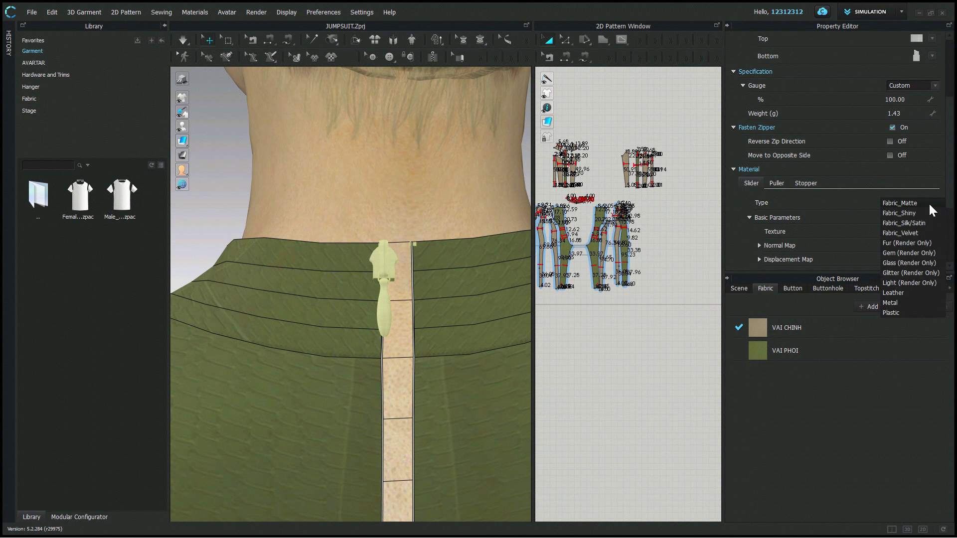
pyautogui.click(892, 383)
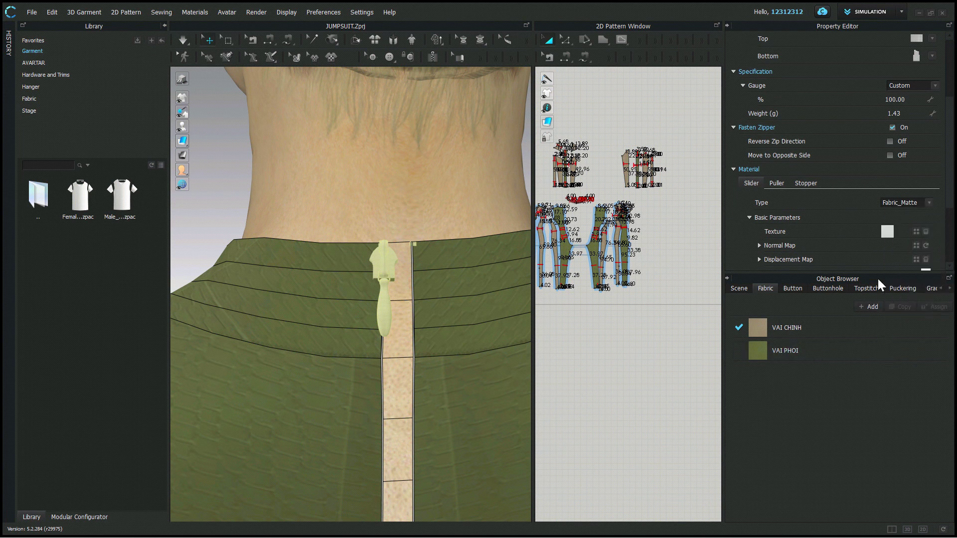
pyautogui.click(917, 232)
pyautogui.doubleClick(352, 137)
pyautogui.scroll(-2, 913, 254)
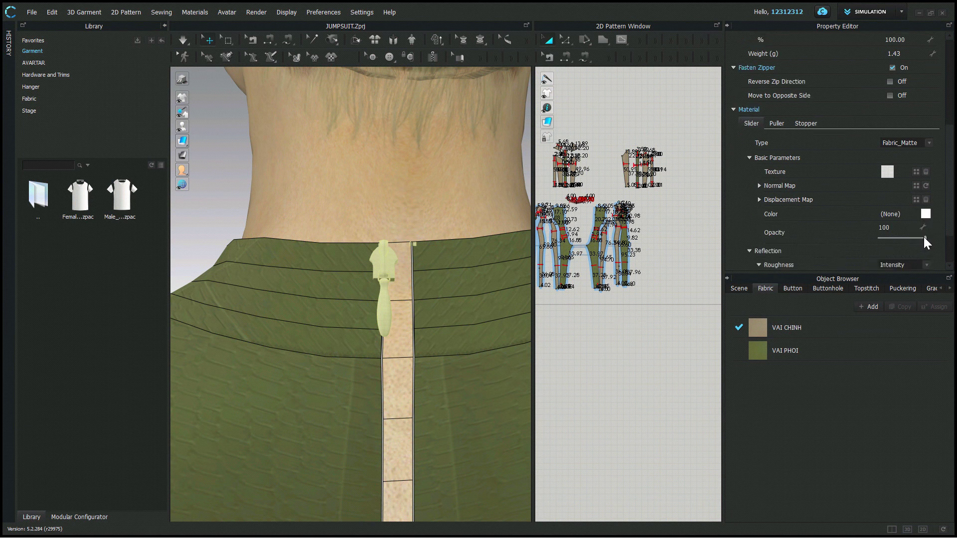
pyautogui.moveTo(925, 237)
pyautogui.mouseDown()
pyautogui.moveTo(904, 241)
pyautogui.moveTo(930, 243)
pyautogui.mouseUp()
pyautogui.scroll(-1, 902, 240)
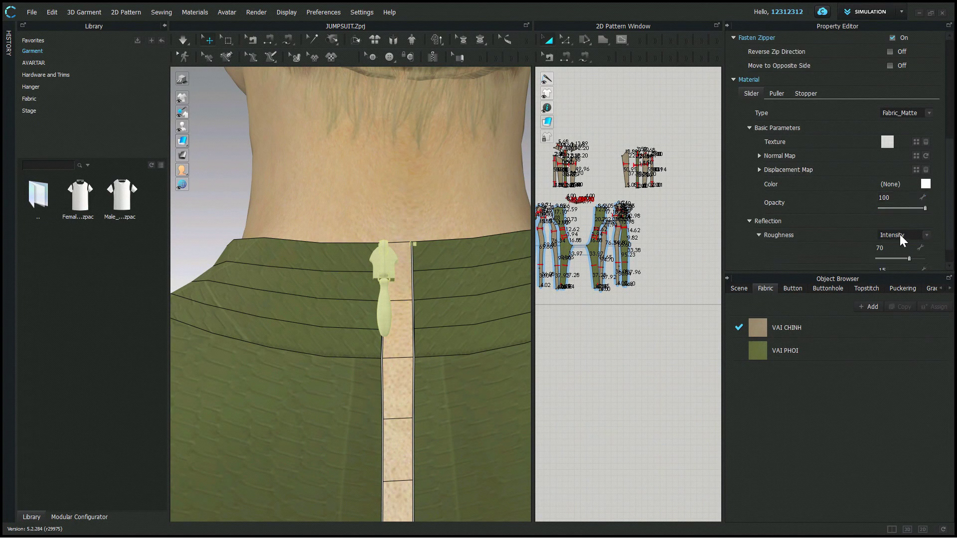
# Step: Eyedropper the jumpsuit's olive green, 686E49, as the slider colour and confirm it
pyautogui.click(926, 184)
pyautogui.moveTo(478, 107); pyautogui.dragTo(673, 134)
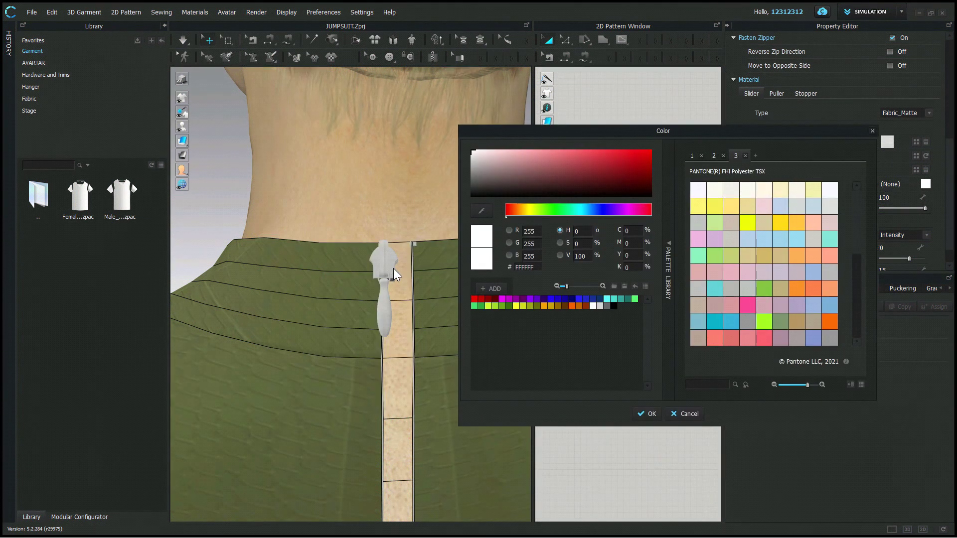
pyautogui.click(482, 212)
pyautogui.click(425, 257)
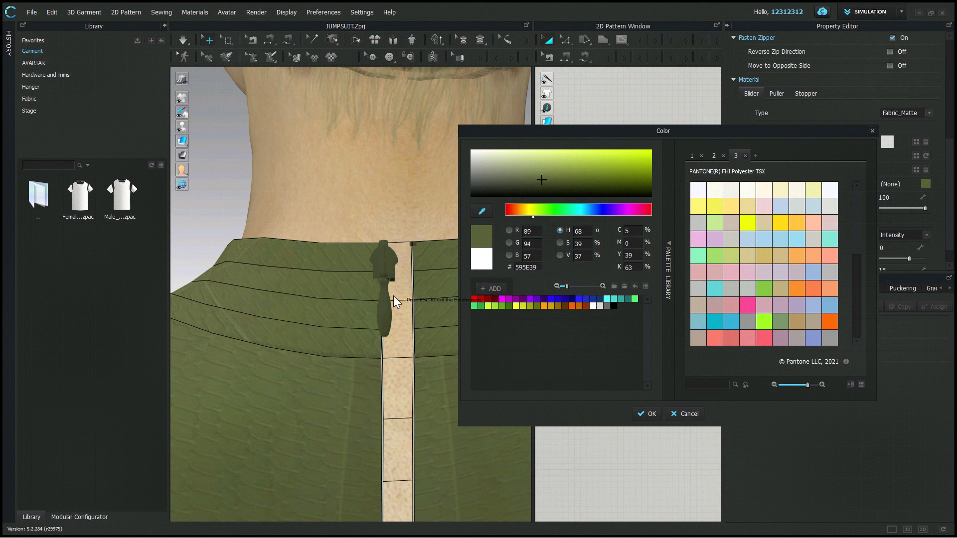
pyautogui.click(357, 283)
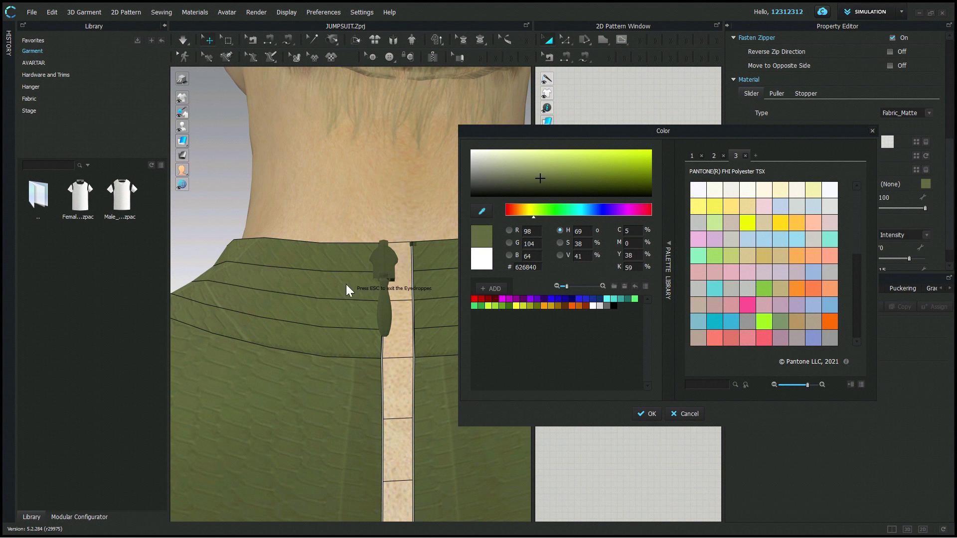
pyautogui.click(347, 282)
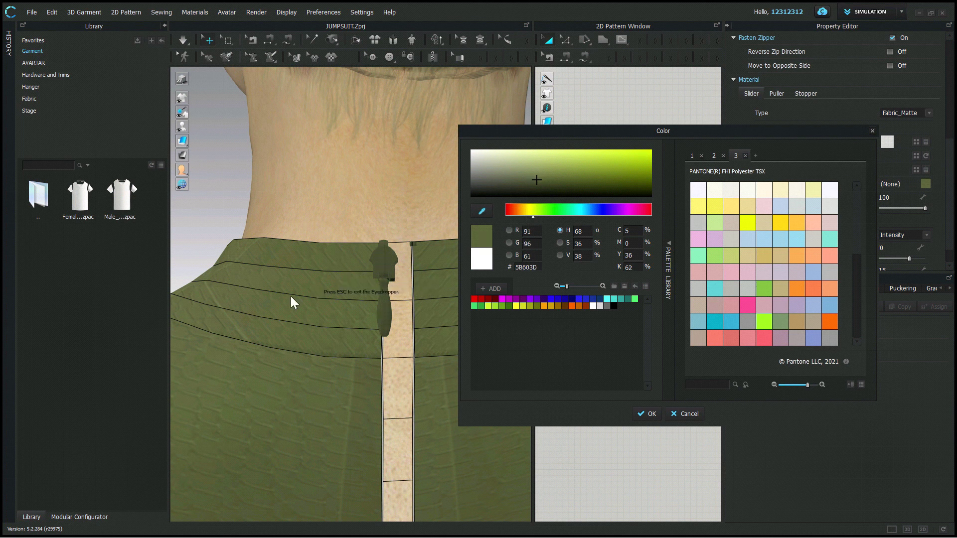
pyautogui.click(240, 329)
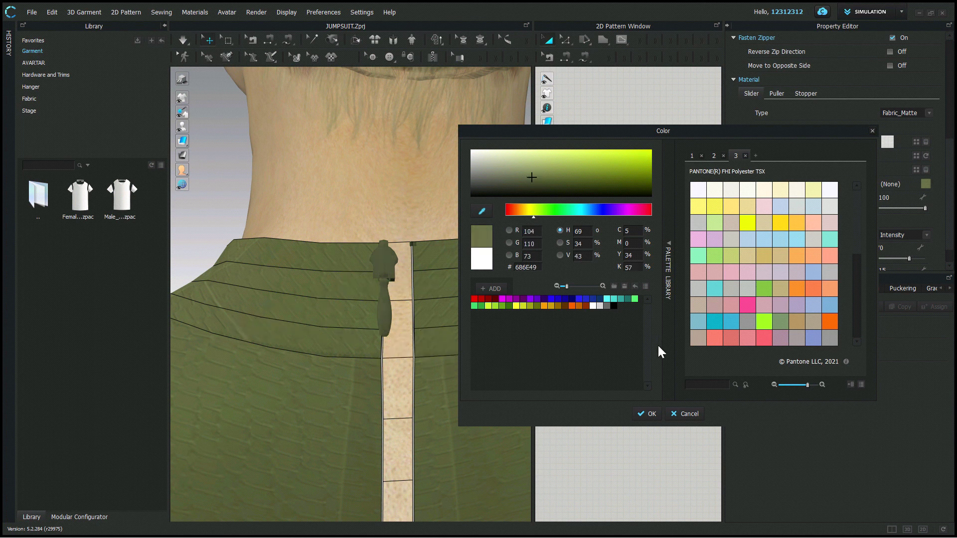
pyautogui.click(648, 414)
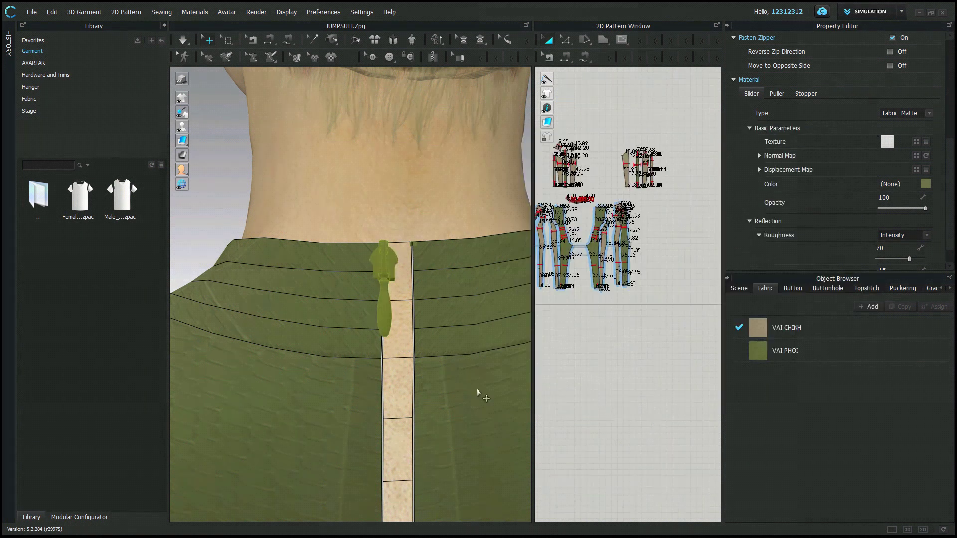
# Step: Colour the zipper tape olive green, sampled from the jumpsuit fabric
pyautogui.scroll(3, 418, 383)
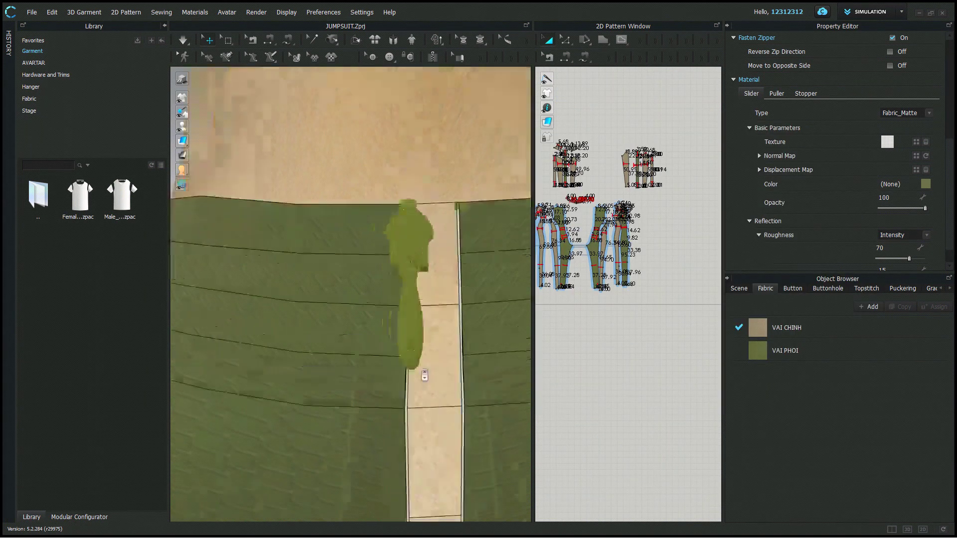
pyautogui.click(463, 385)
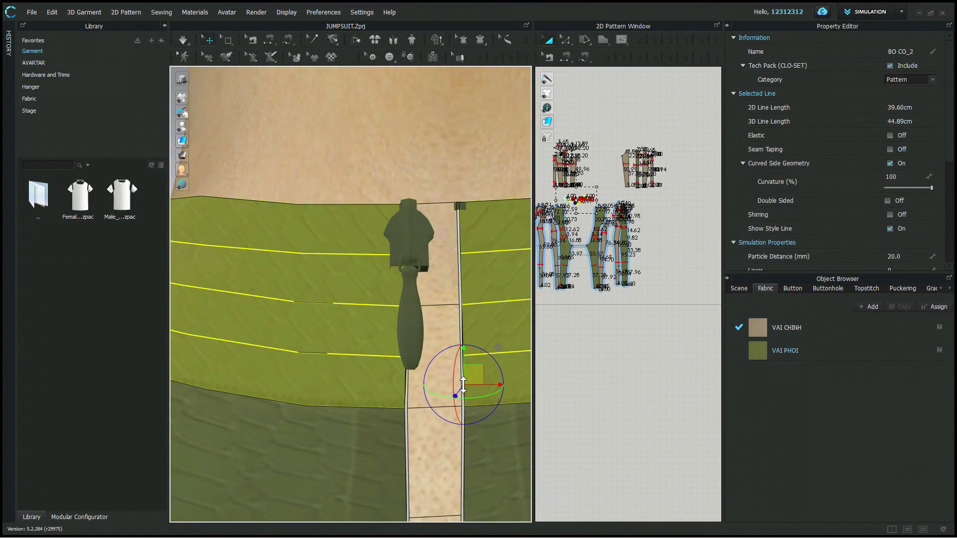
pyautogui.click(462, 257)
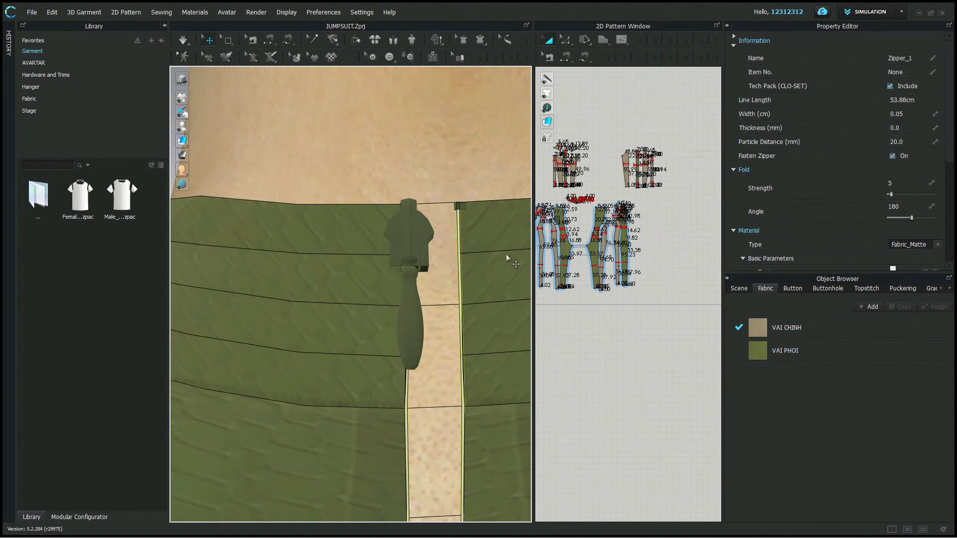
pyautogui.scroll(-2, 890, 235)
pyautogui.click(935, 255)
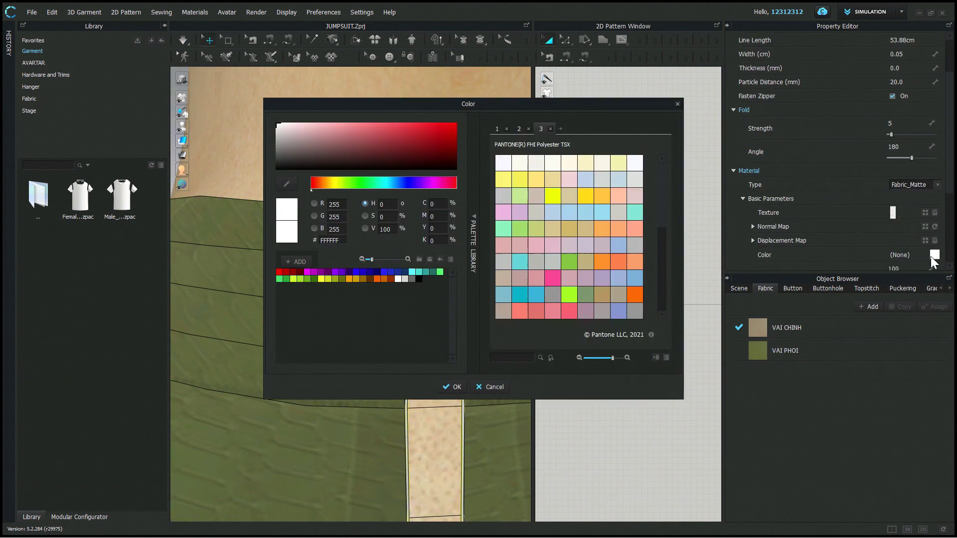
pyautogui.moveTo(574, 128); pyautogui.dragTo(708, 143)
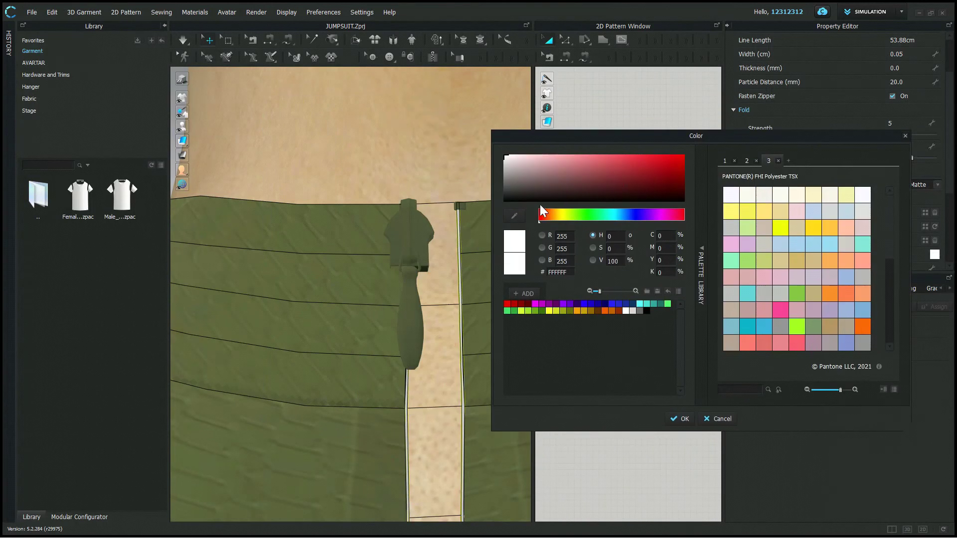
pyautogui.click(514, 219)
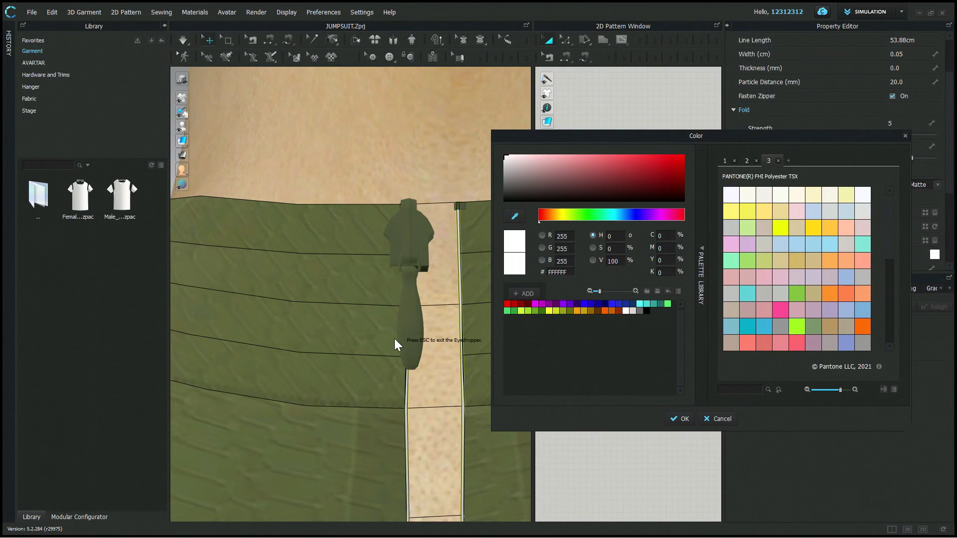
pyautogui.click(356, 428)
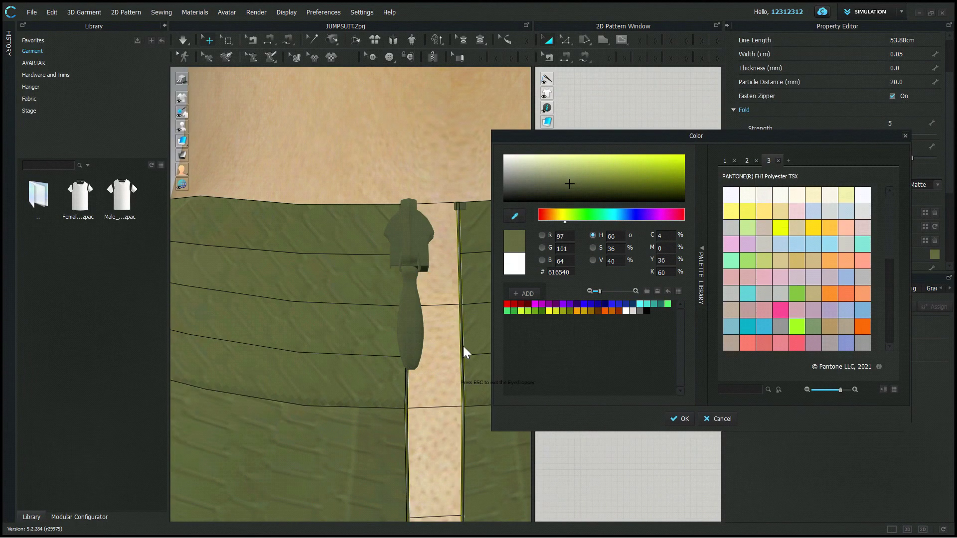
pyautogui.click(680, 418)
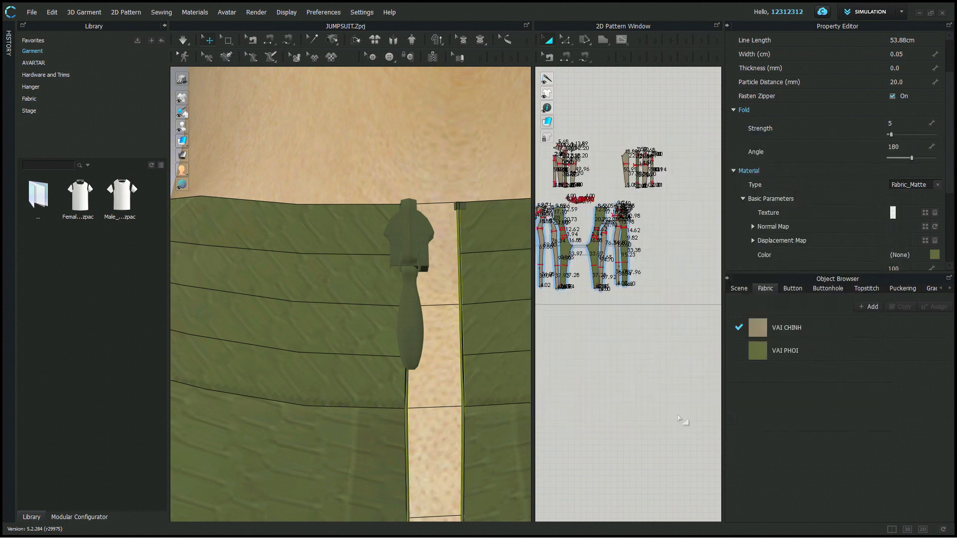
# Step: Simulate the jumpsuit so the back closes over the zipper, then frame the collar
pyautogui.scroll(-5, 483, 306)
pyautogui.scroll(-2, 452, 410)
pyautogui.moveTo(453, 373); pyautogui.dragTo(448, 159, button='middle')
pyautogui.scroll(-2, 433, 280)
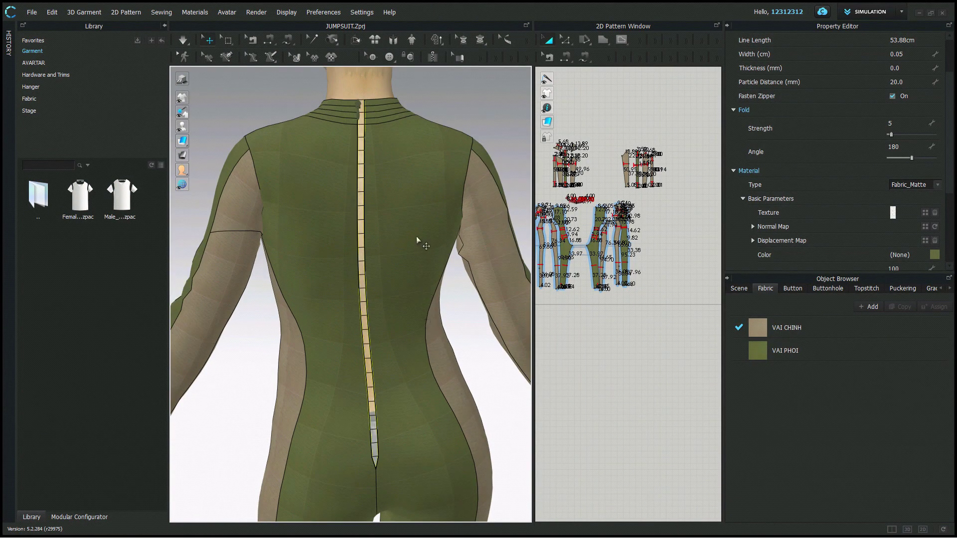
pyautogui.click(183, 40)
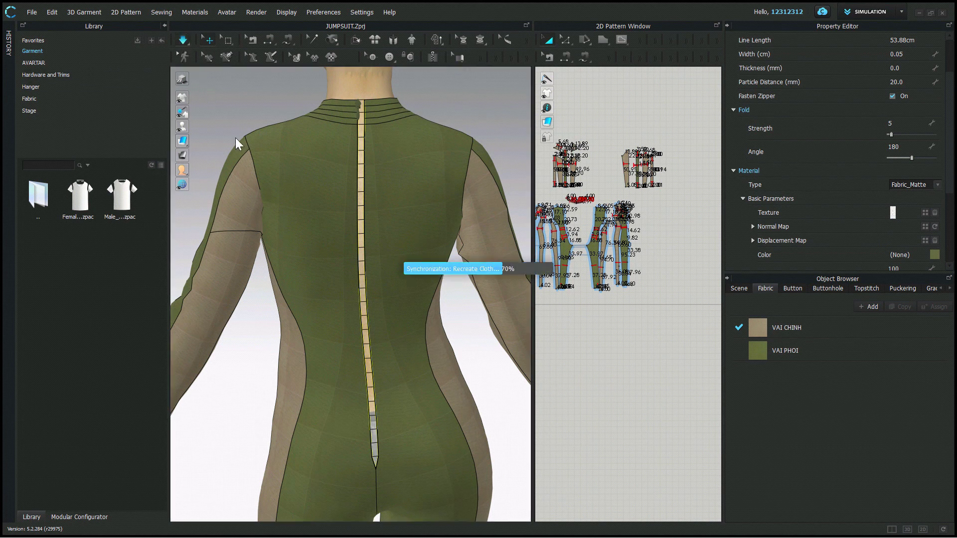
pyautogui.click(633, 374)
pyautogui.moveTo(423, 267); pyautogui.dragTo(415, 498, button='middle')
pyautogui.scroll(2, 353, 277)
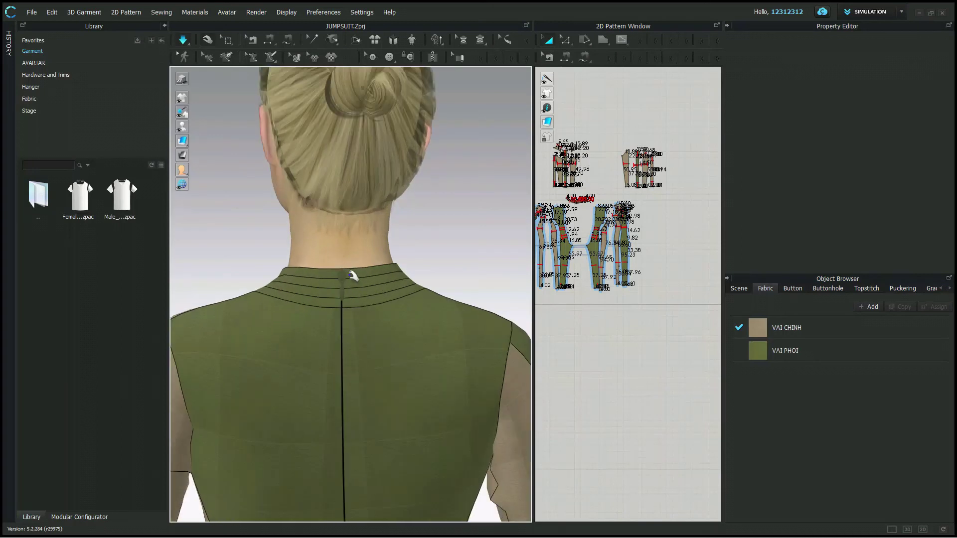
pyautogui.scroll(6, 352, 276)
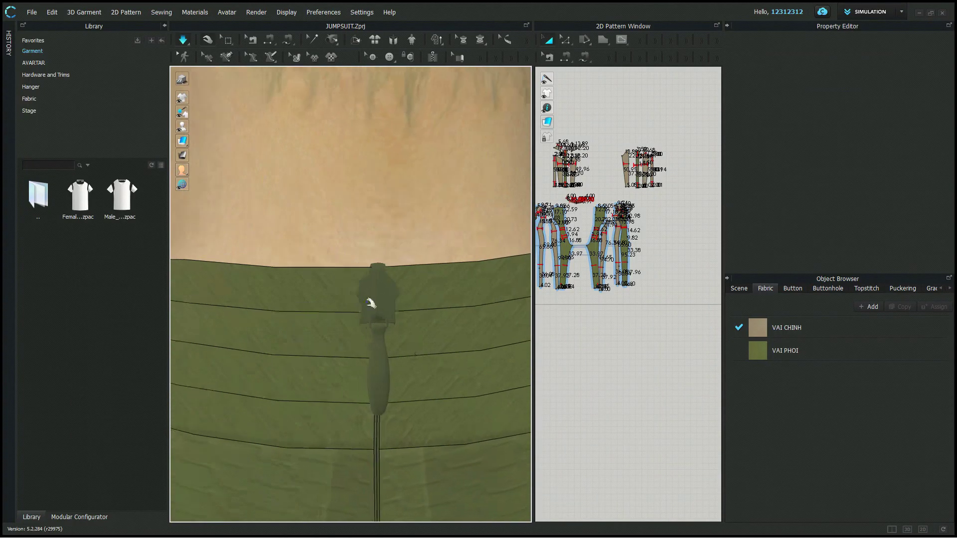
pyautogui.scroll(-2, 384, 371)
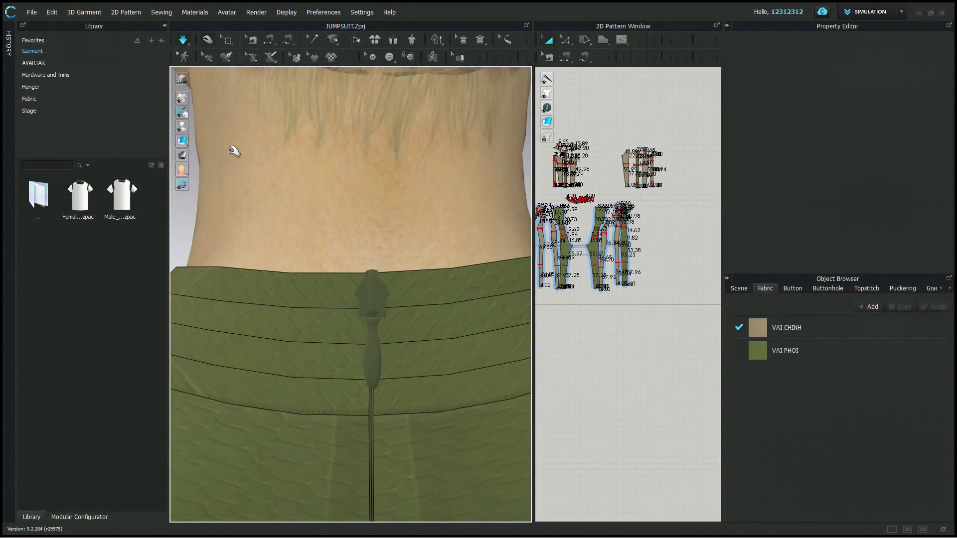
# Step: Set the zipper puller's slider colour to Pantone Spaghetti Squash (FFD113) and recentre on the collar
pyautogui.press('w')
pyautogui.click(381, 297)
pyautogui.click(926, 185)
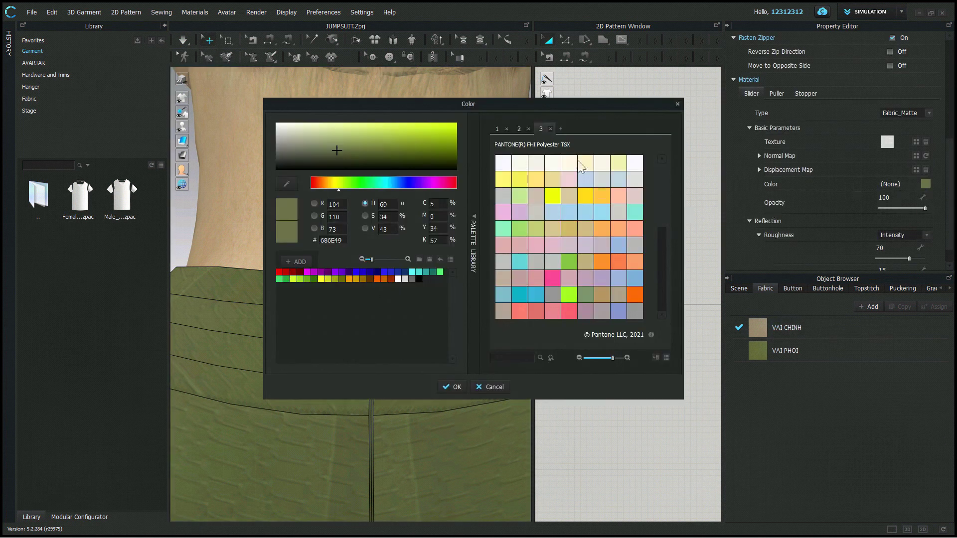
pyautogui.moveTo(579, 103); pyautogui.dragTo(834, 145)
pyautogui.click(835, 233)
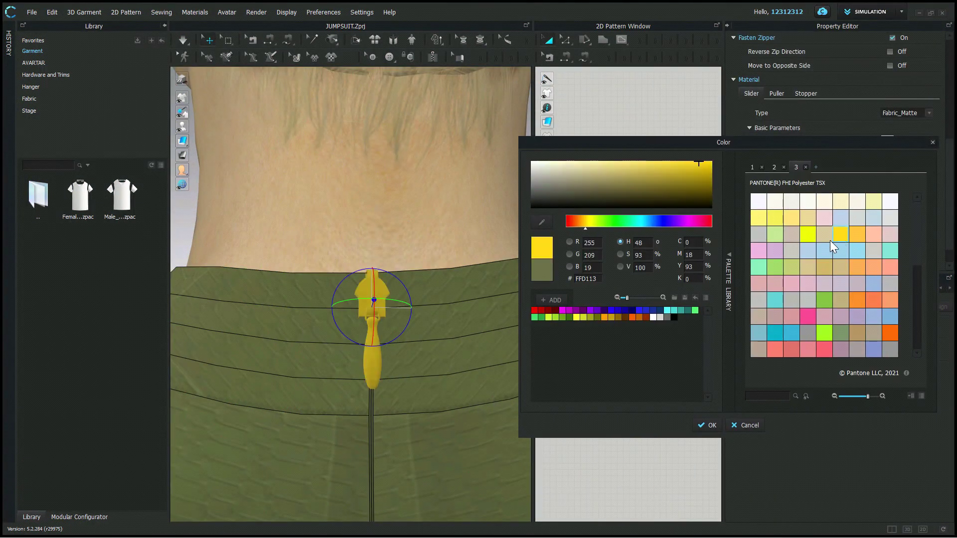
pyautogui.click(717, 425)
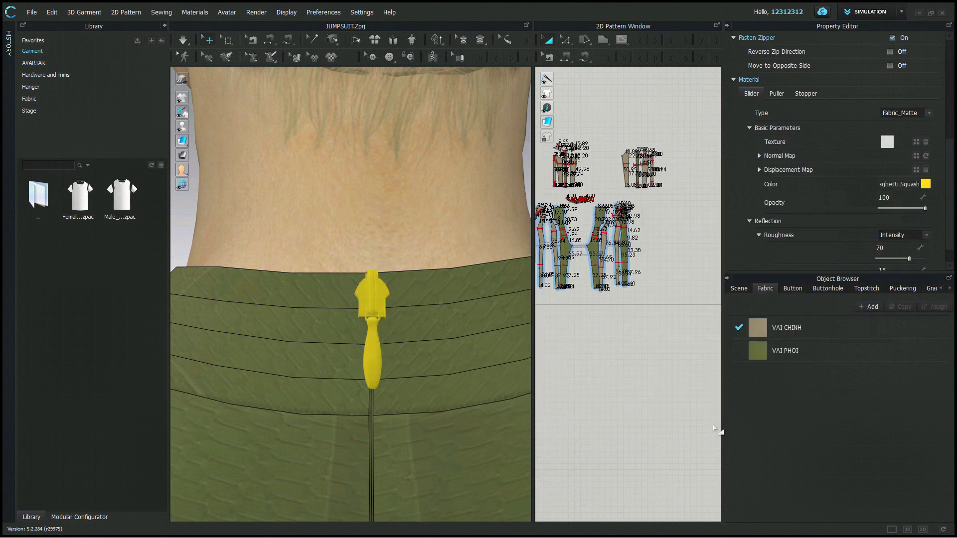
pyautogui.scroll(-10, 441, 359)
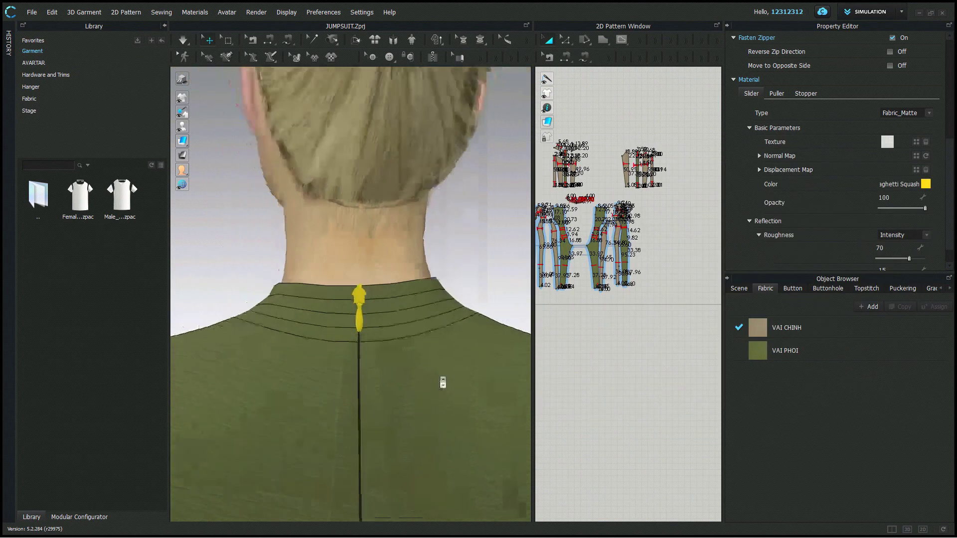
pyautogui.moveTo(424, 387); pyautogui.dragTo(405, 234, button='middle')
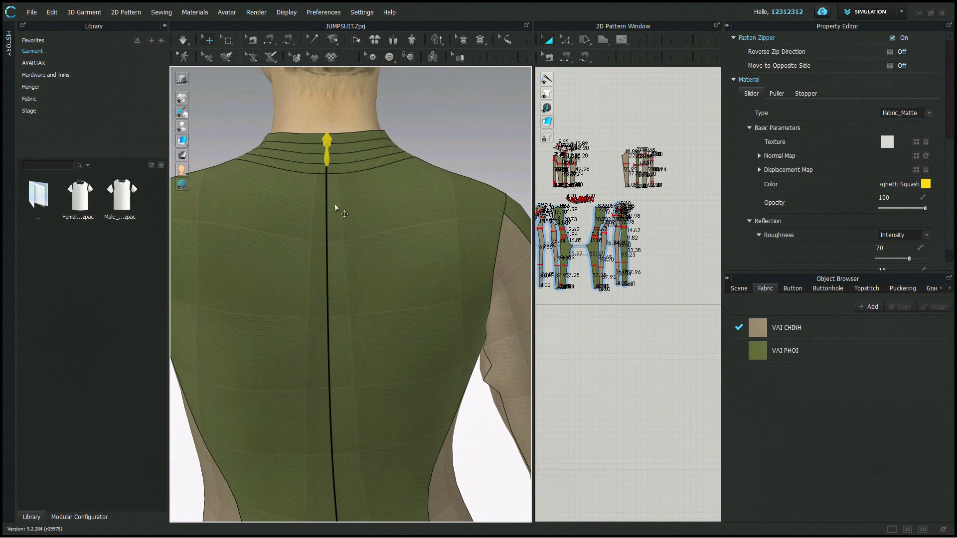
pyautogui.scroll(3, 331, 159)
pyautogui.moveTo(334, 152); pyautogui.dragTo(359, 272, button='middle')
pyautogui.scroll(2, 358, 271)
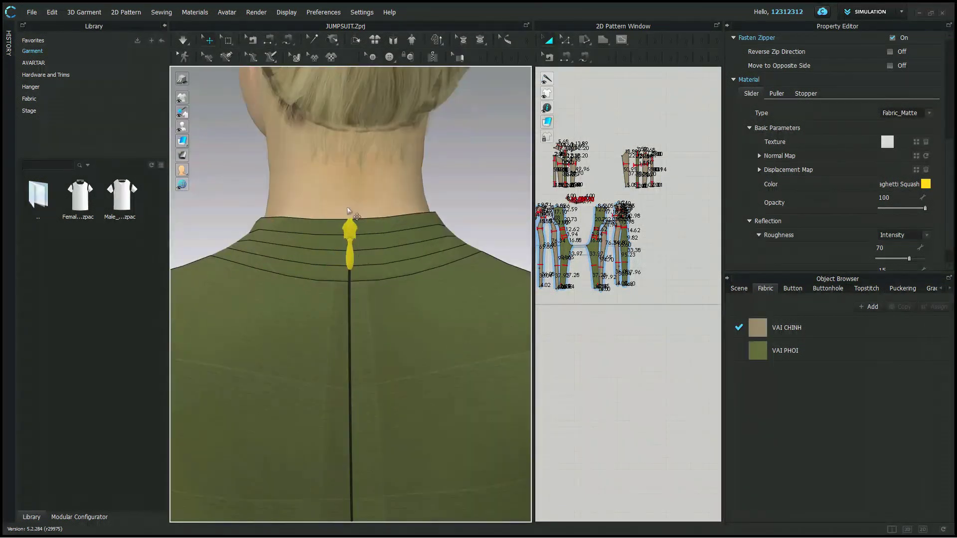
pyautogui.scroll(1, 374, 265)
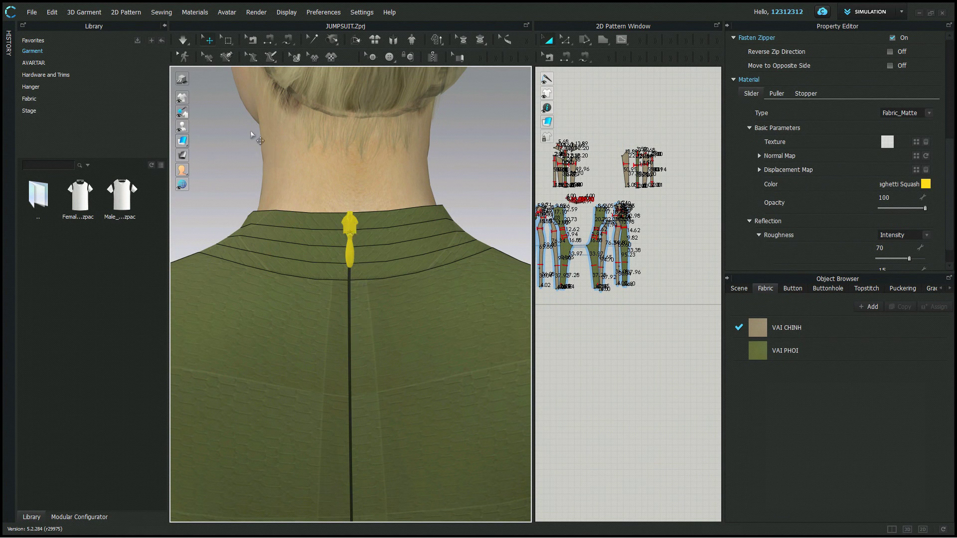
# Step: Drag the yellow zipper slider down the centre-back seam to partway below the collar
pyautogui.click(210, 40)
pyautogui.click(352, 217)
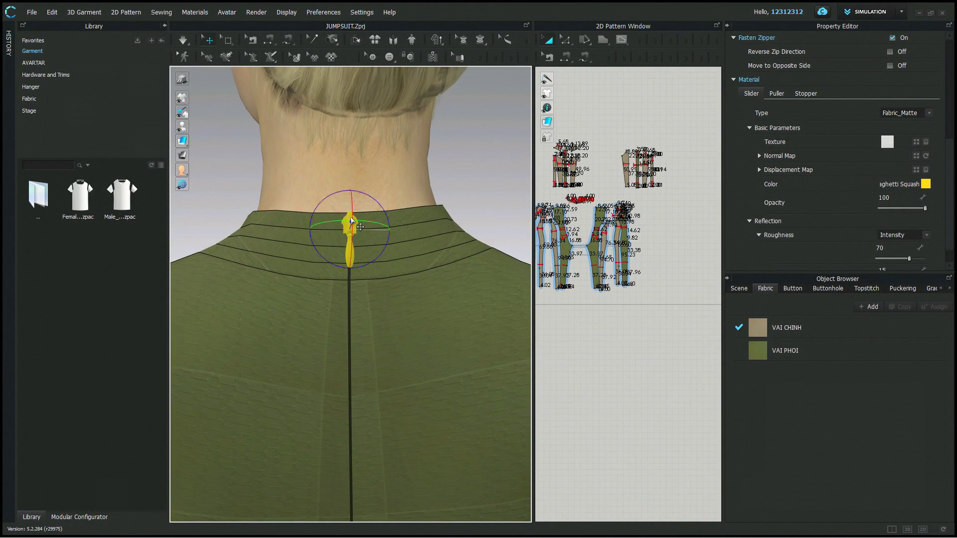
pyautogui.click(351, 231)
pyautogui.moveTo(351, 232); pyautogui.dragTo(350, 301)
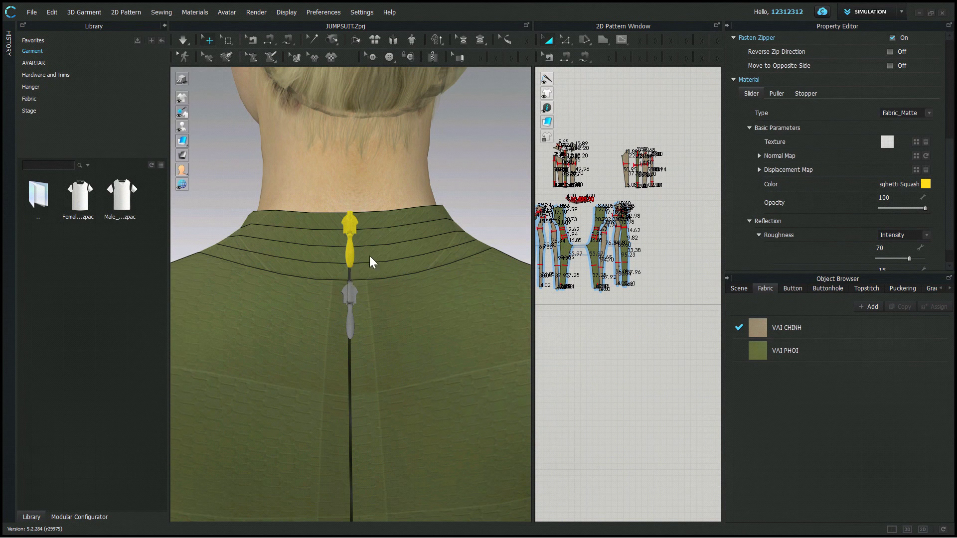
pyautogui.click(360, 301)
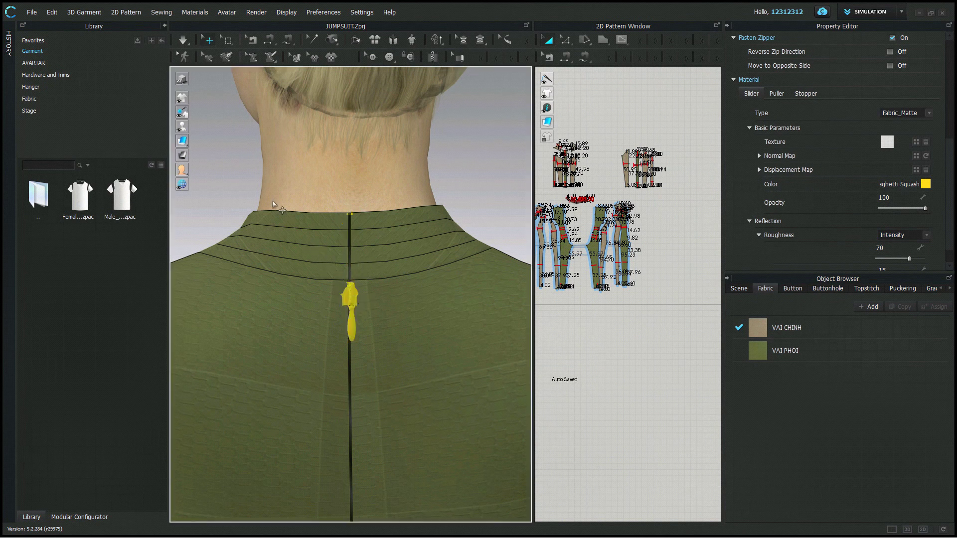
# Step: Run the cloth simulation in normal mode so the back opens above the slider
pyautogui.click(184, 40)
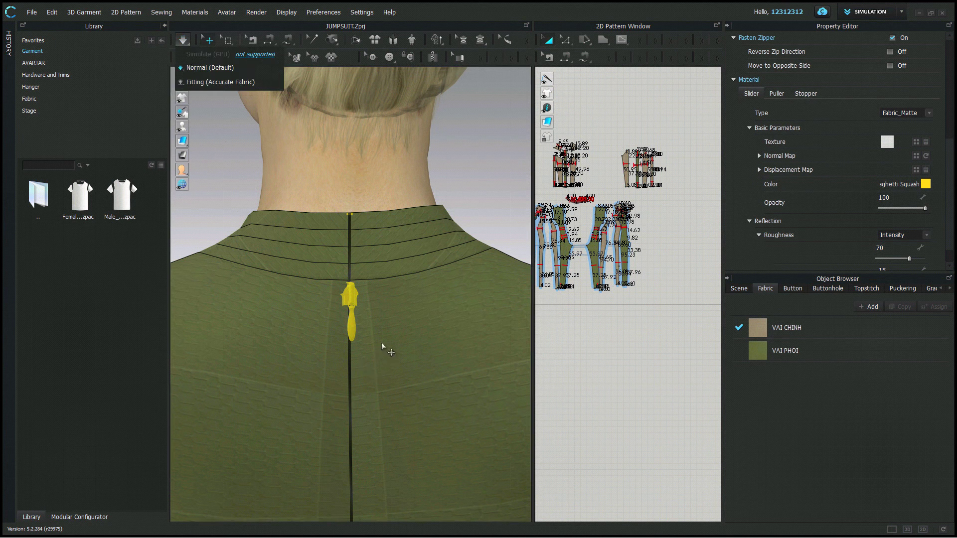
pyautogui.click(391, 277)
pyautogui.press('space')
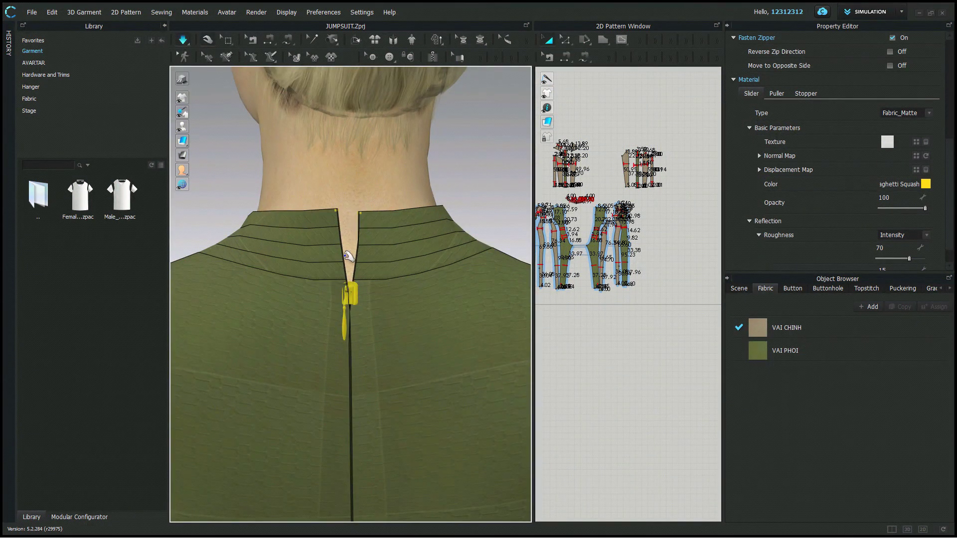
# Step: Zoom to the collar opening and move the yellow puller back up to the neckline
pyautogui.scroll(6, 368, 232)
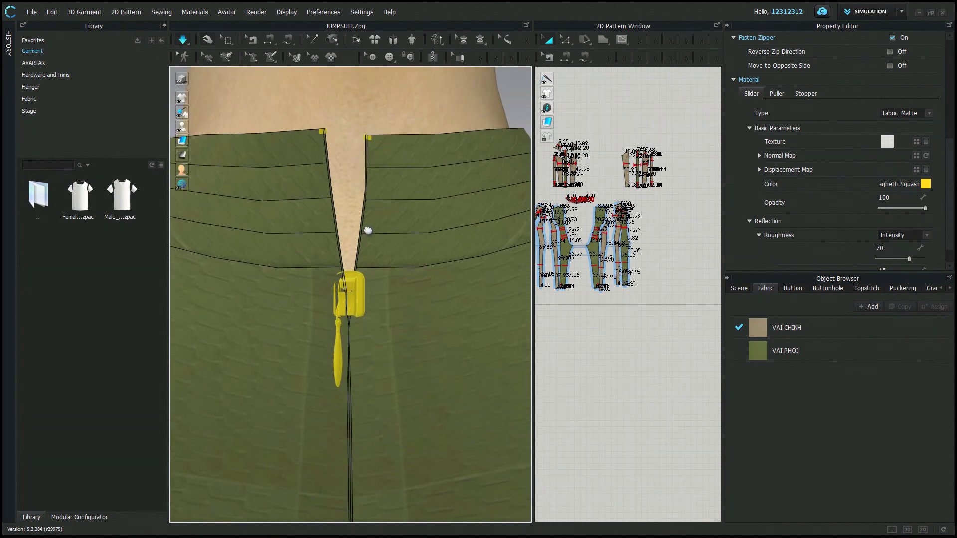
pyautogui.moveTo(368, 230); pyautogui.dragTo(364, 327, button='middle')
pyautogui.scroll(2, 363, 265)
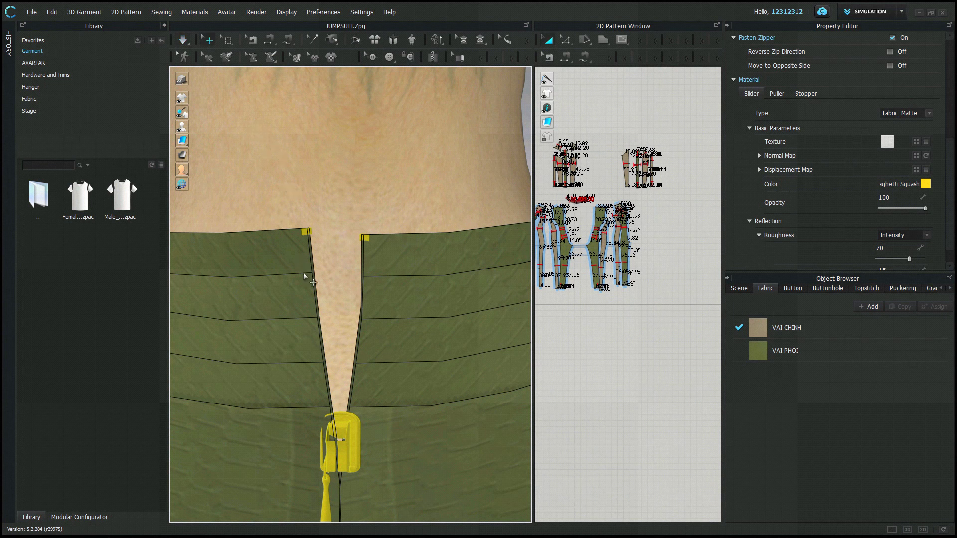
pyautogui.scroll(-2, 303, 273)
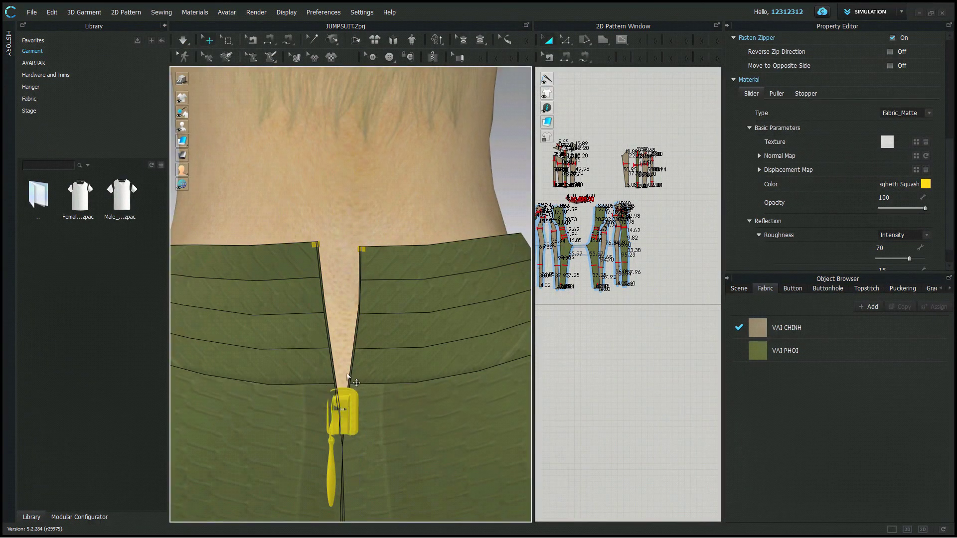
pyautogui.click(319, 243)
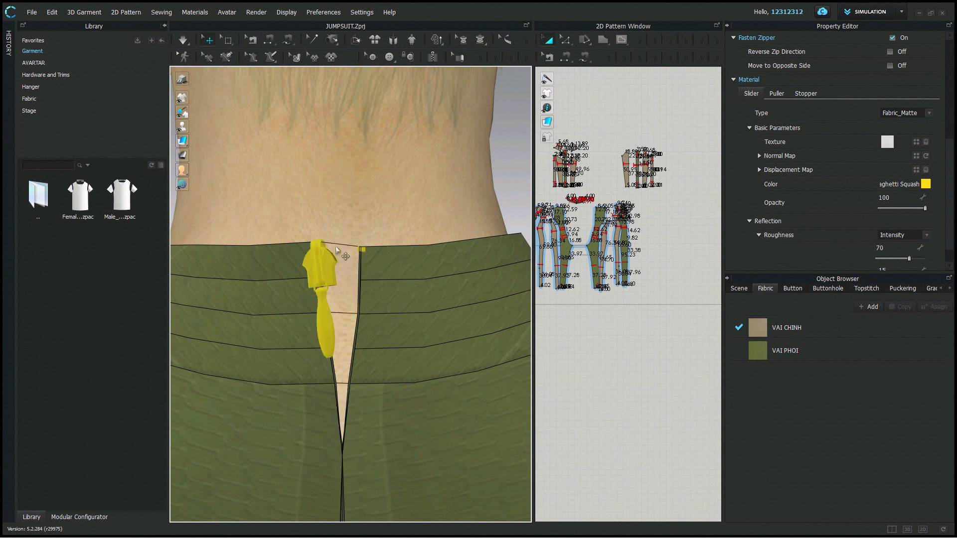
# Step: Stop the simulation and change the zipper stopper material type from Fabric_Matte to Fabric_Silk/Satin
pyautogui.press('space')
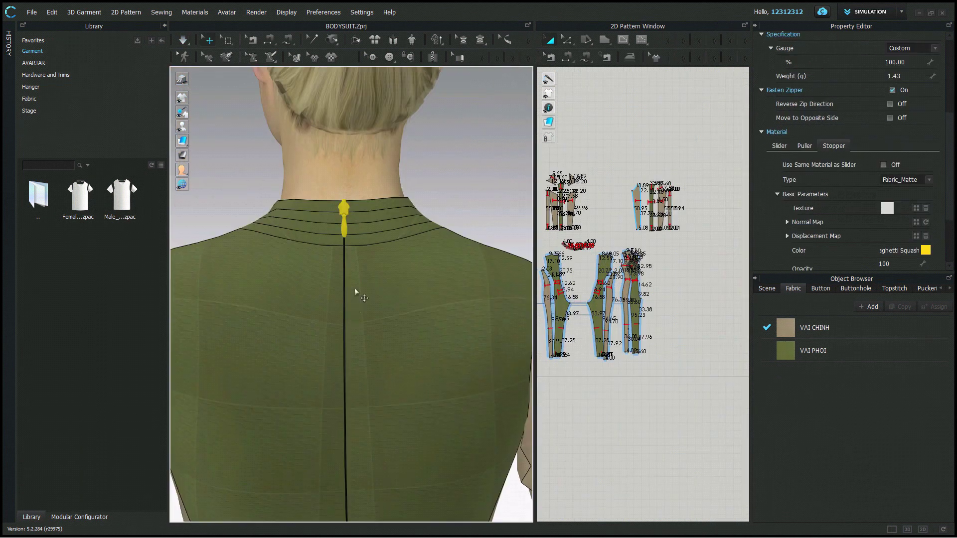
pyautogui.click(929, 181)
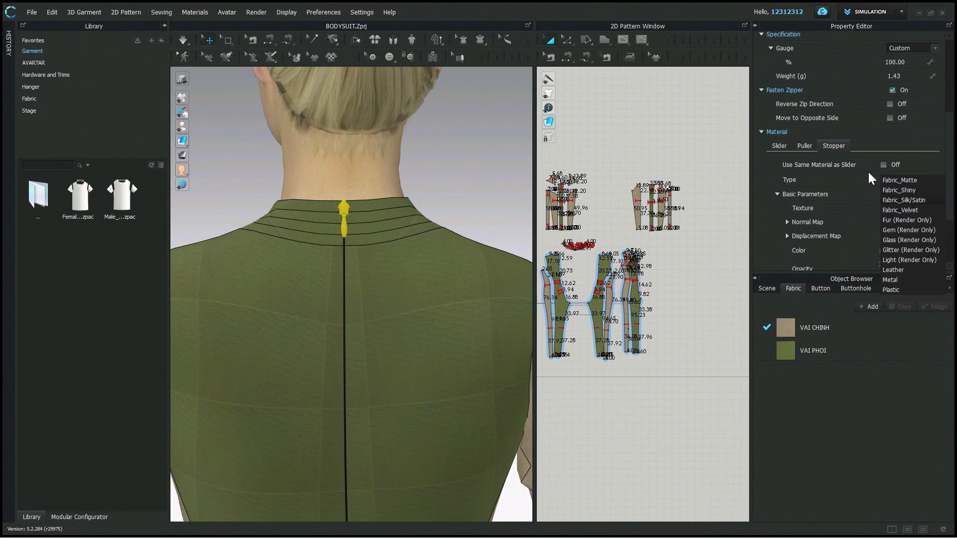
pyautogui.click(912, 199)
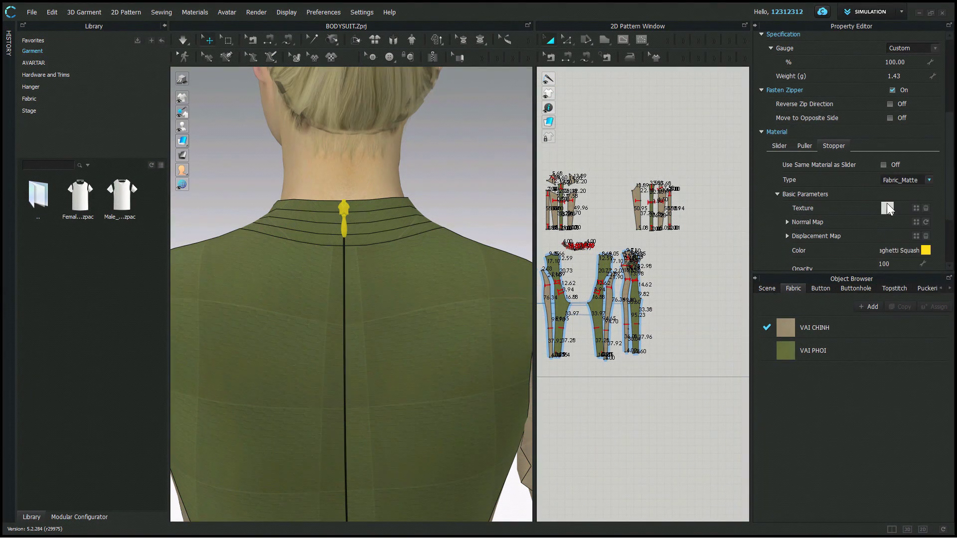
pyautogui.scroll(6, 366, 254)
pyautogui.scroll(-5, 362, 247)
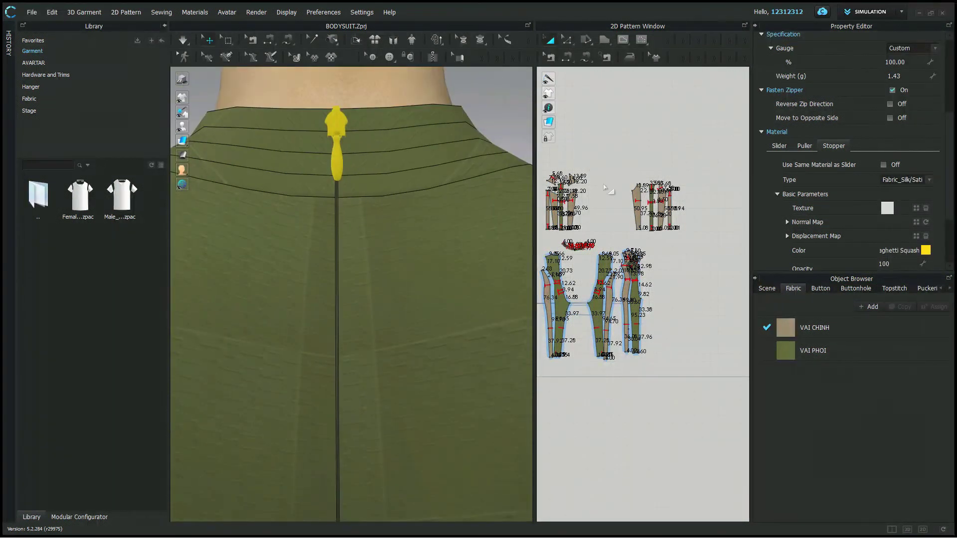
pyautogui.scroll(4, 581, 220)
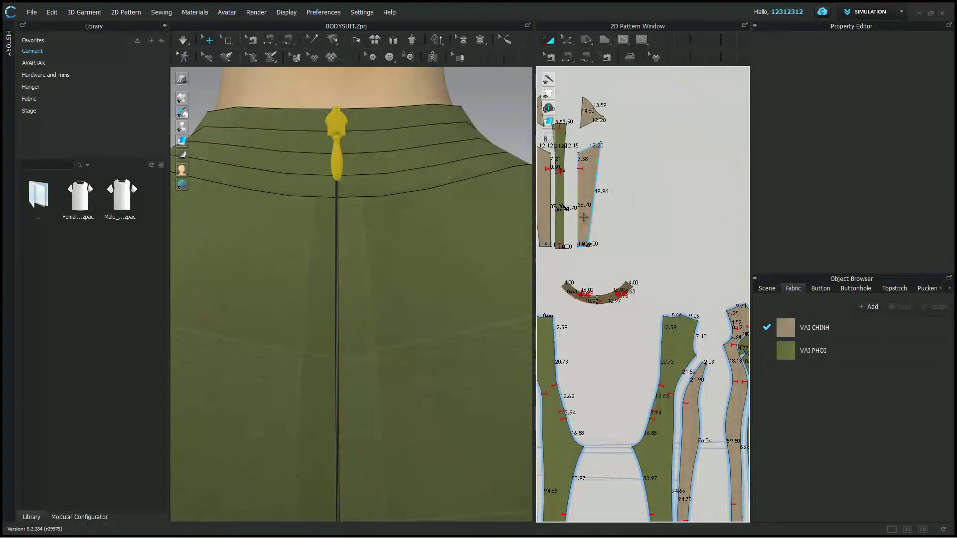
pyautogui.click(583, 216)
pyautogui.scroll(-1, 489, 237)
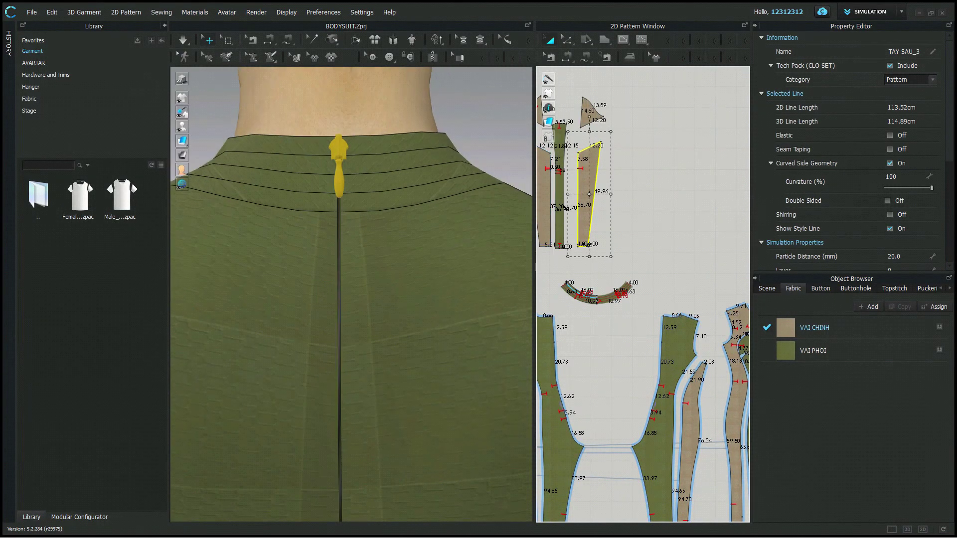
pyautogui.scroll(3, 593, 293)
pyautogui.scroll(-5, 414, 246)
# Step: Deselect the sleeve piece, then open and cancel the project file browser
pyautogui.click(629, 187)
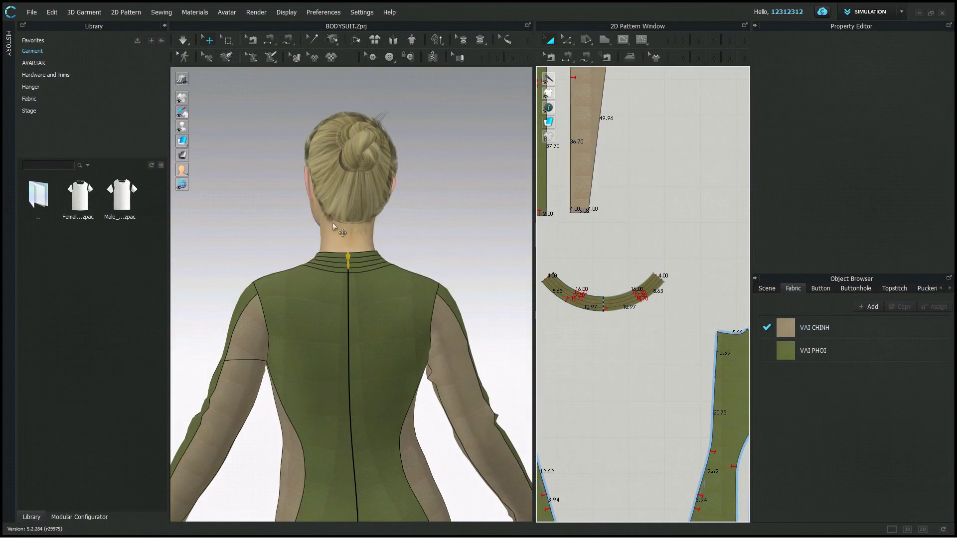
pyautogui.scroll(-3, 333, 223)
pyautogui.click(50, 12)
pyautogui.moveTo(28, 13)
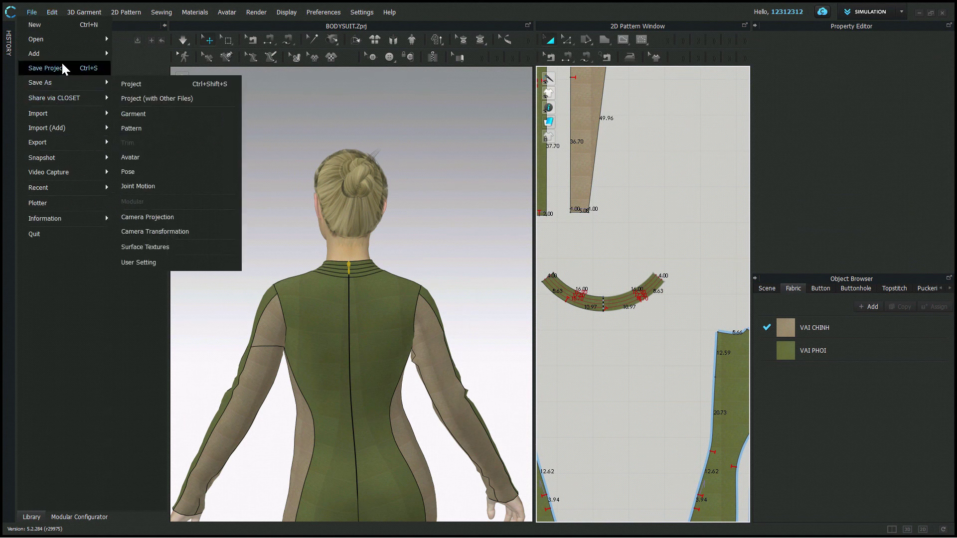
pyautogui.moveTo(49, 38)
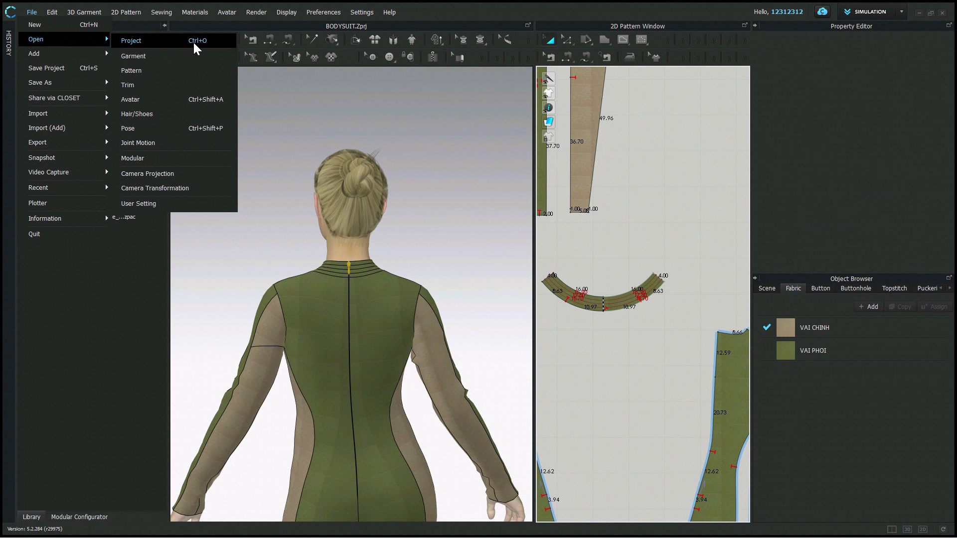
pyautogui.click(149, 40)
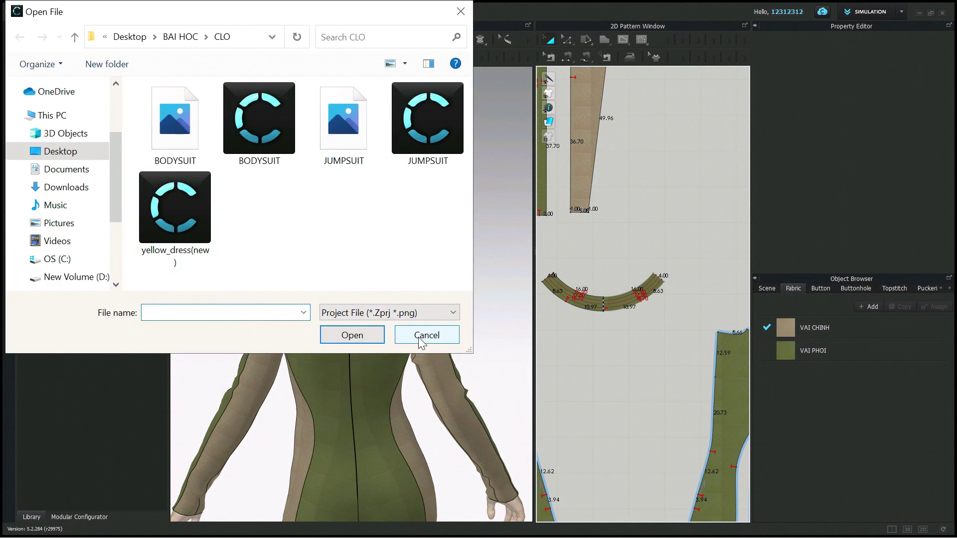
pyautogui.click(426, 339)
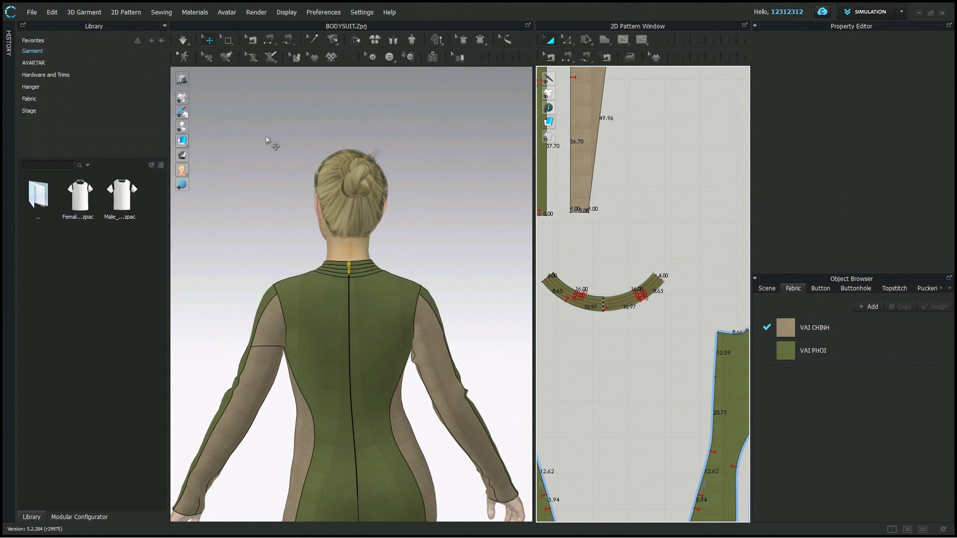
# Step: Save the current BODYSUIT project
pyautogui.click(33, 14)
pyautogui.moveTo(46, 56)
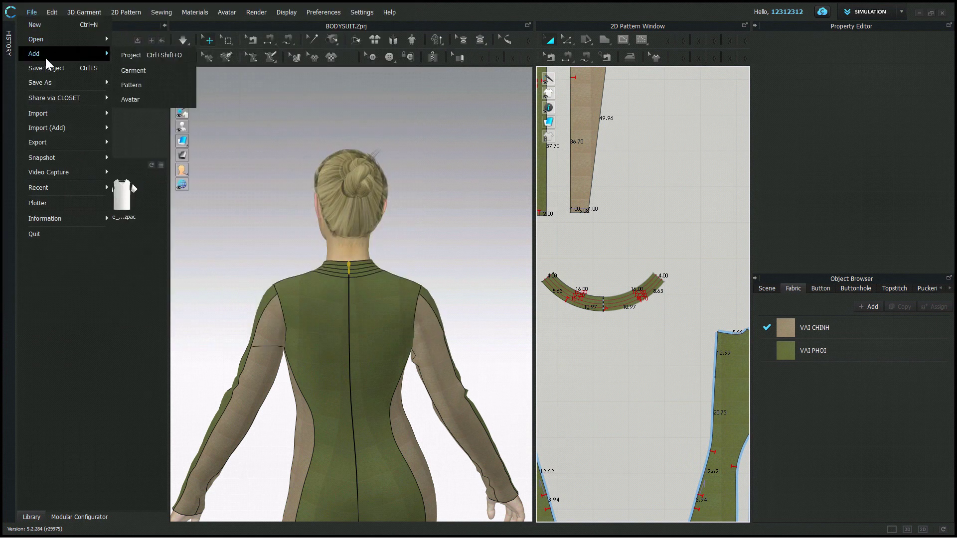
pyautogui.click(70, 71)
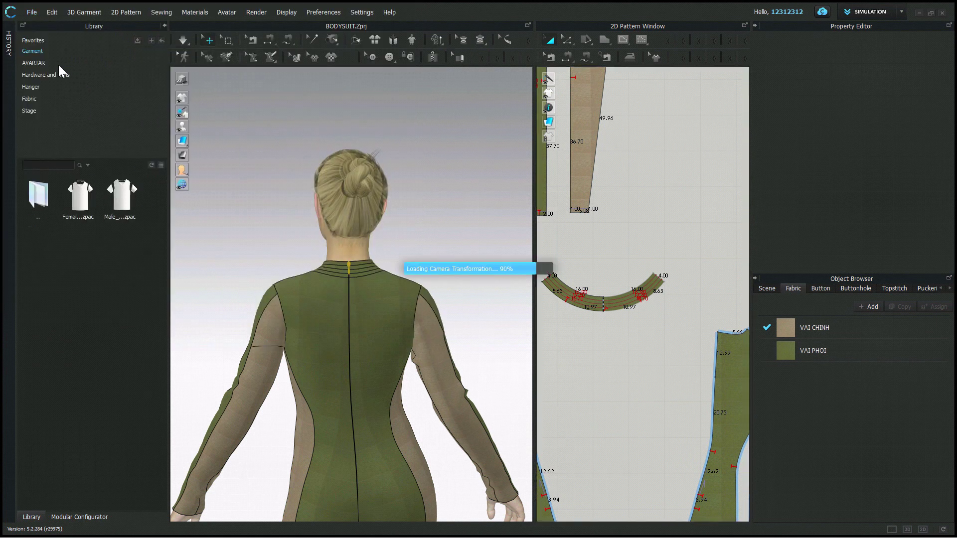
# Step: Load the TEST project from D:\BLOCK_LEE\MUKESH\JACKET 3D with garment and avatar
pyautogui.click(31, 14)
pyautogui.moveTo(29, 43)
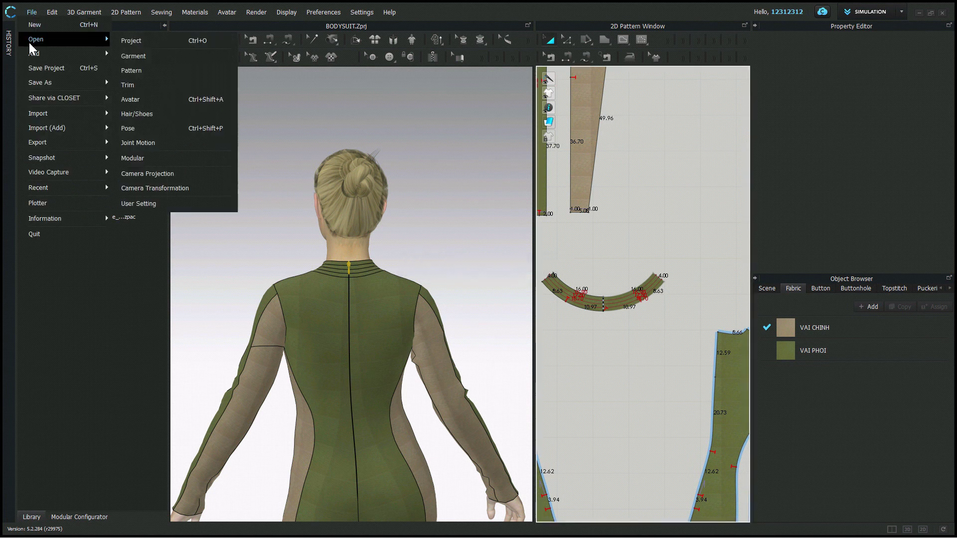
pyautogui.click(132, 41)
pyautogui.scroll(-2, 93, 255)
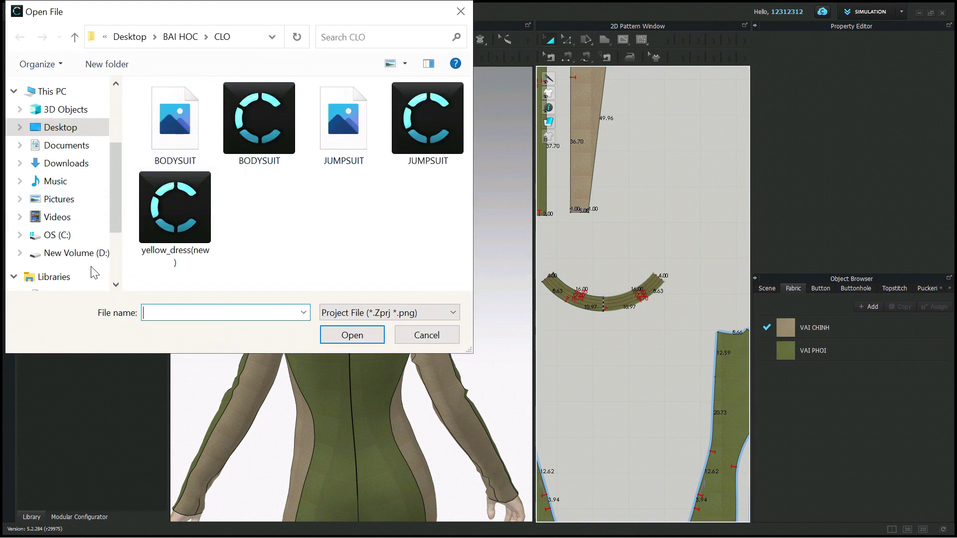
pyautogui.click(93, 232)
pyautogui.doubleClick(172, 127)
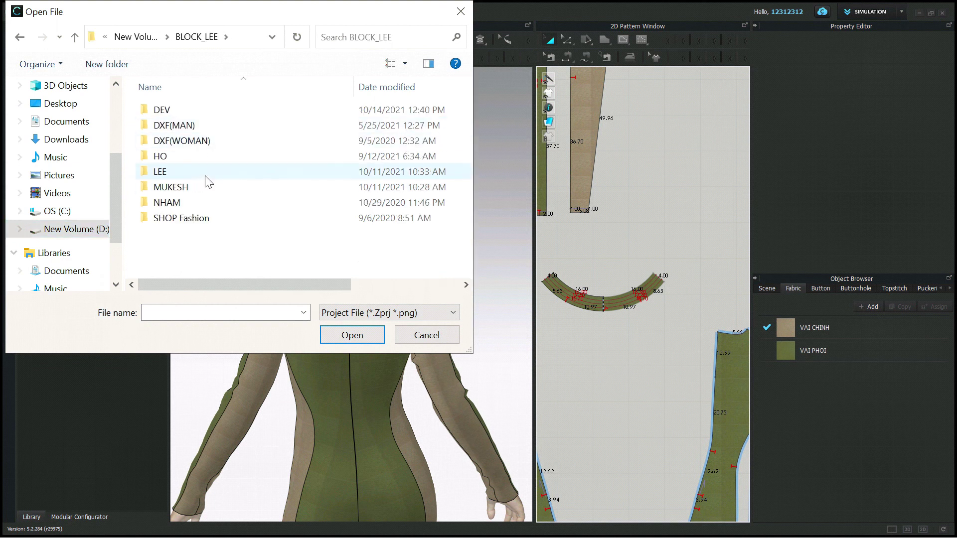
pyautogui.doubleClick(185, 196)
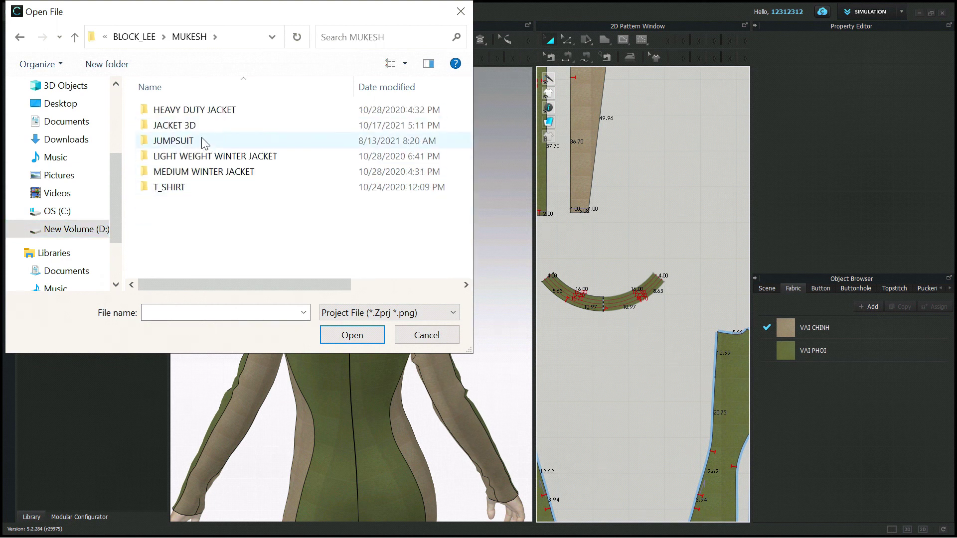
pyautogui.doubleClick(198, 126)
pyautogui.click(418, 157)
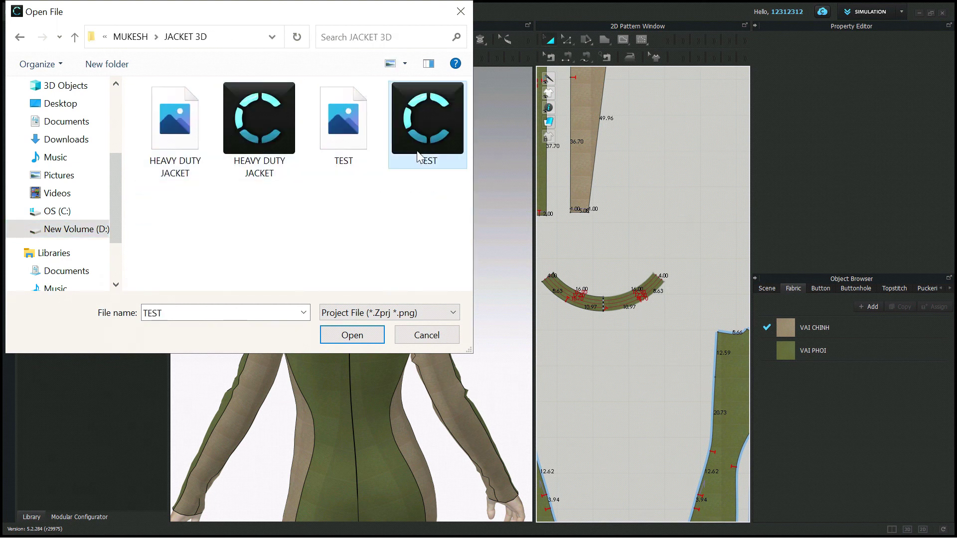
pyautogui.click(352, 335)
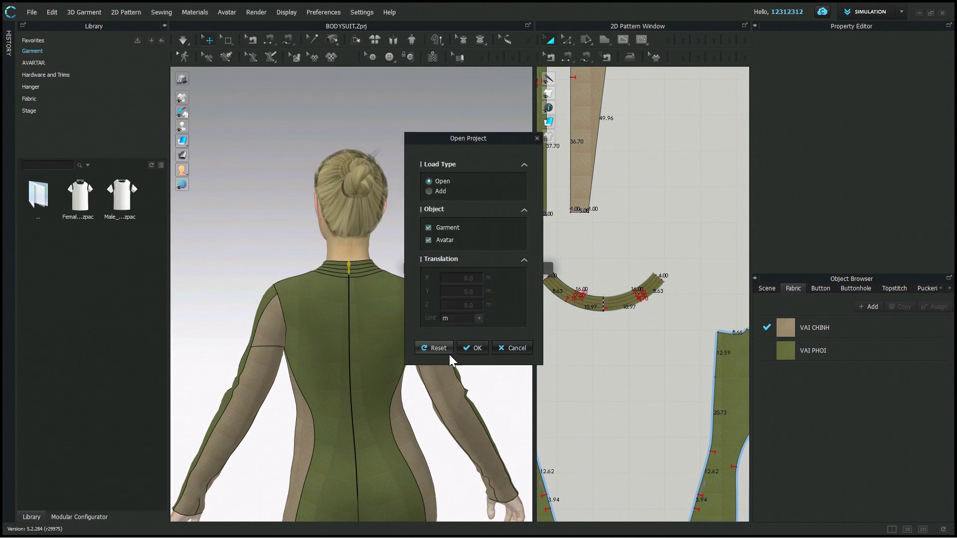
pyautogui.click(478, 349)
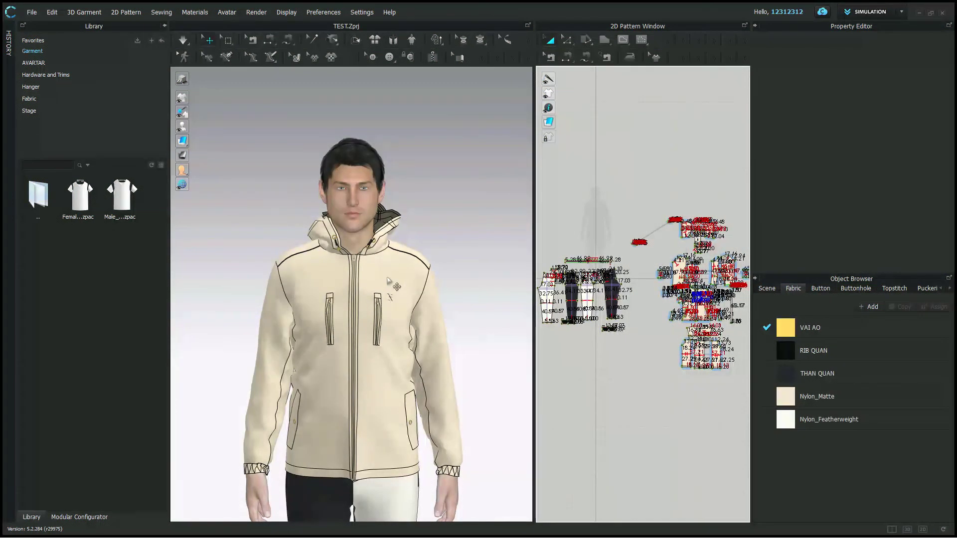
pyautogui.scroll(10, 387, 282)
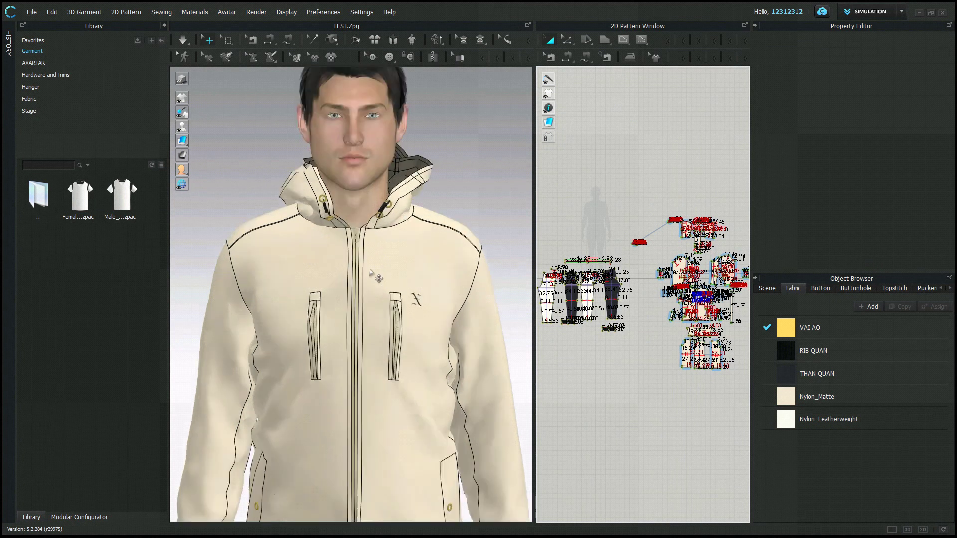
pyautogui.scroll(-10, 390, 273)
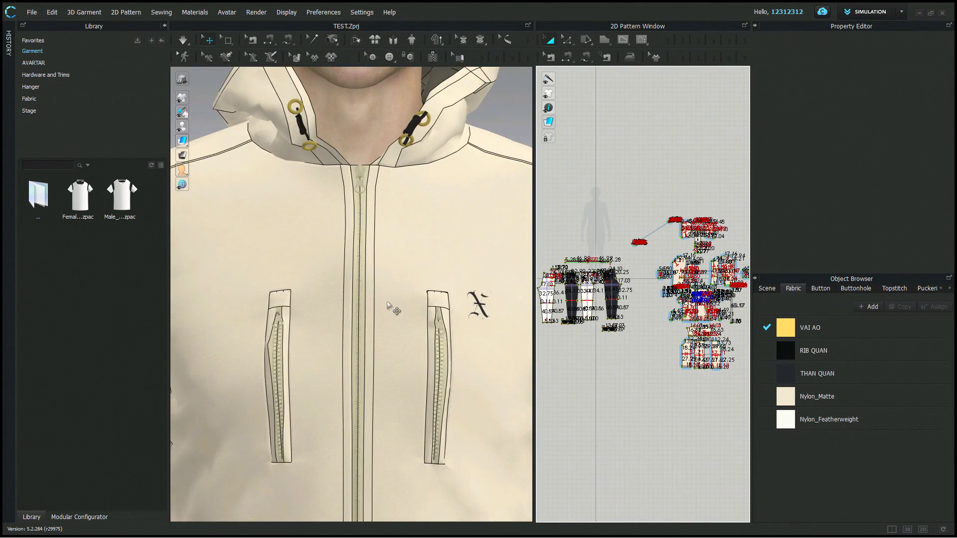
pyautogui.scroll(10, 367, 374)
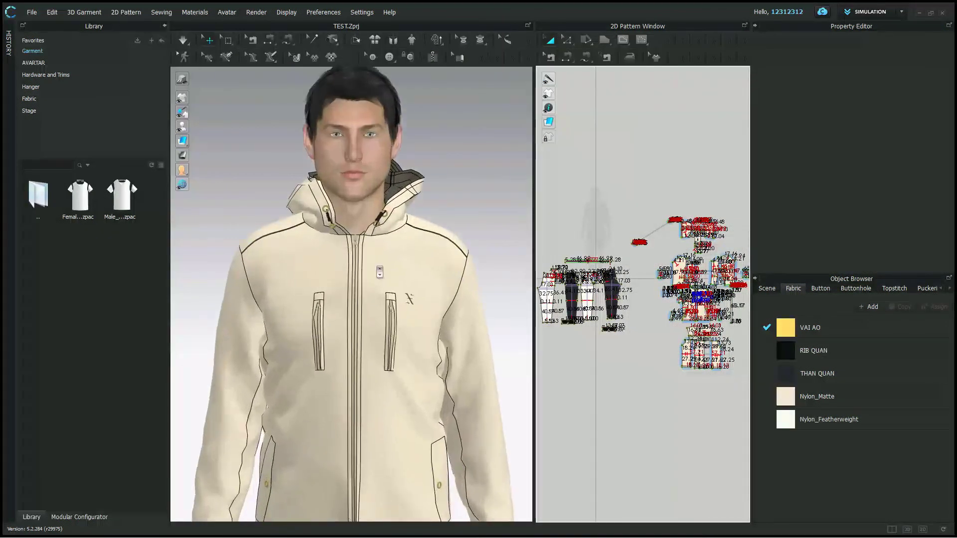
pyautogui.scroll(-3, 368, 346)
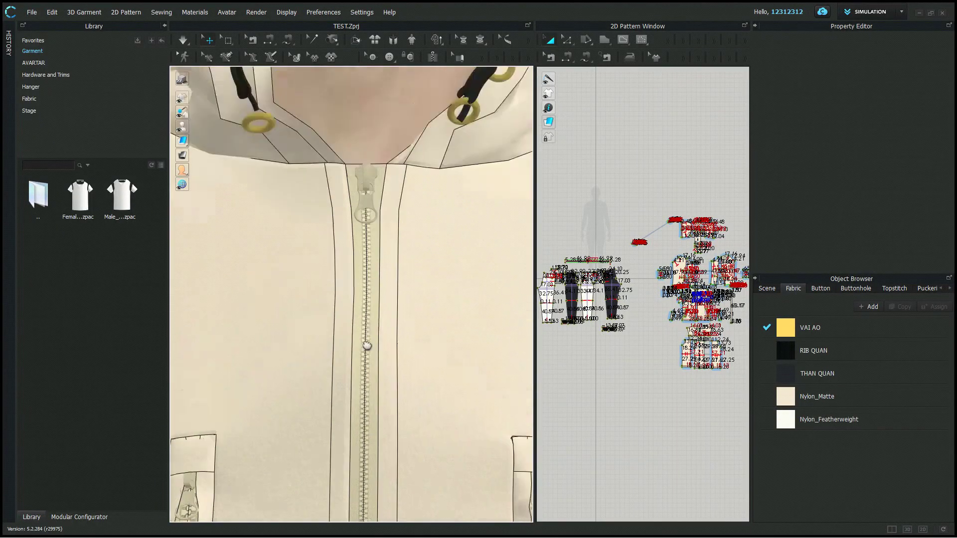
pyautogui.scroll(8, 334, 408)
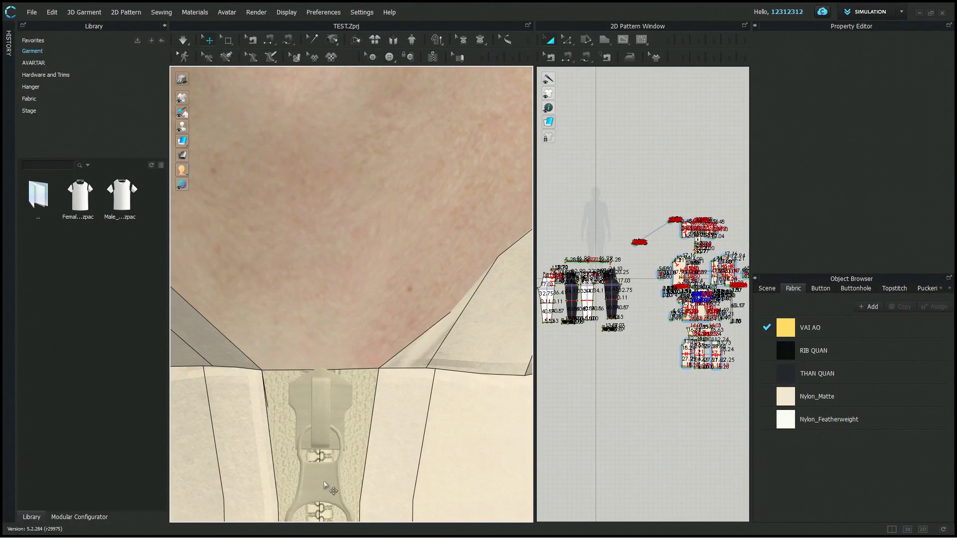
# Step: Select the jacket's zipper slider and switch its puller to a different shape
pyautogui.click(324, 482)
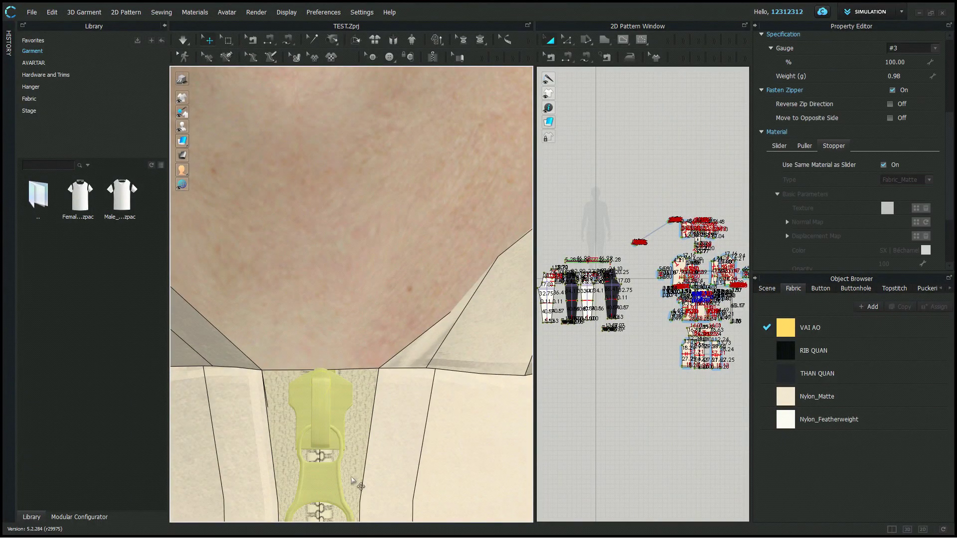
pyautogui.click(327, 488)
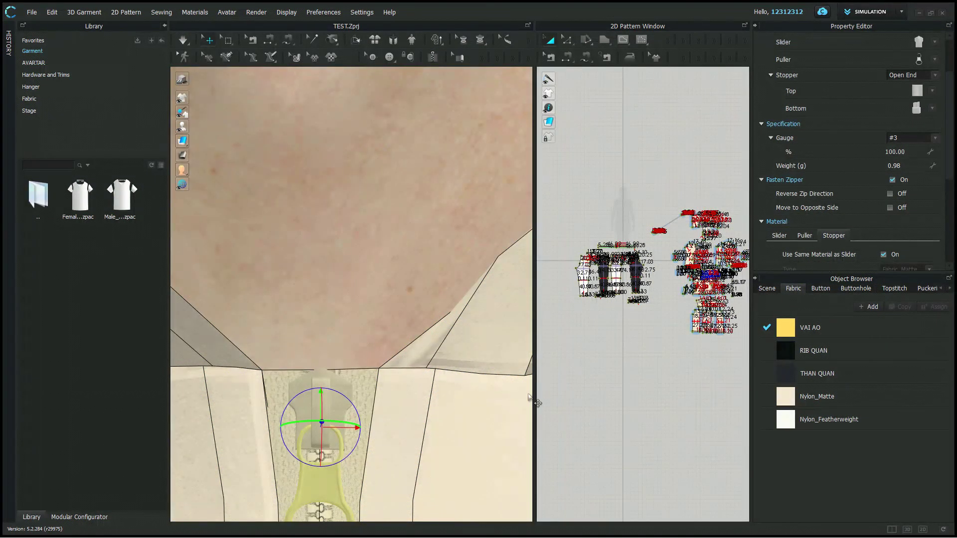
pyautogui.scroll(2, 923, 136)
pyautogui.click(934, 120)
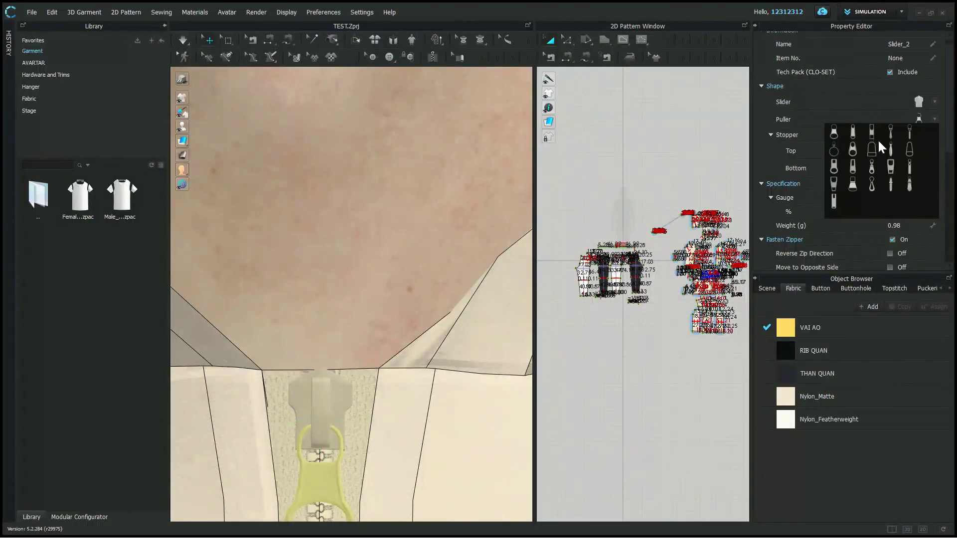
pyautogui.click(871, 134)
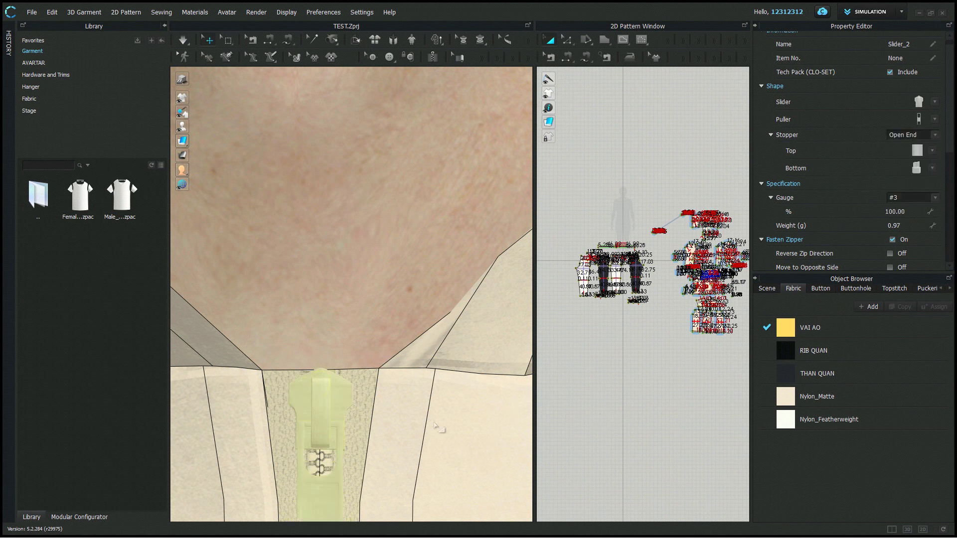
# Step: Zoom to the zipper's top end, select the top stopper and list its styles
pyautogui.scroll(-4, 399, 427)
pyautogui.moveTo(332, 401); pyautogui.dragTo(288, 278, button='middle')
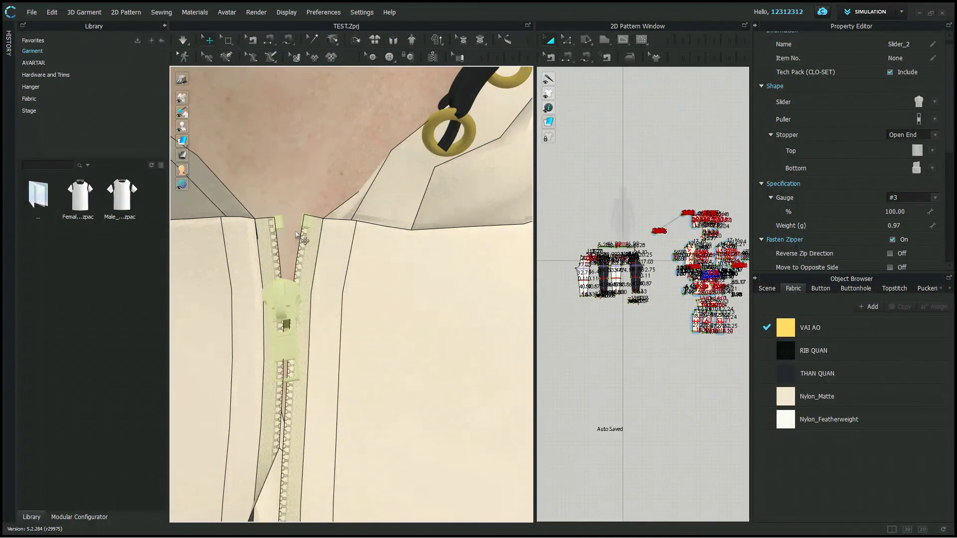
pyautogui.scroll(4, 302, 230)
pyautogui.moveTo(302, 231); pyautogui.dragTo(332, 188, button='middle')
pyautogui.scroll(3, 264, 177)
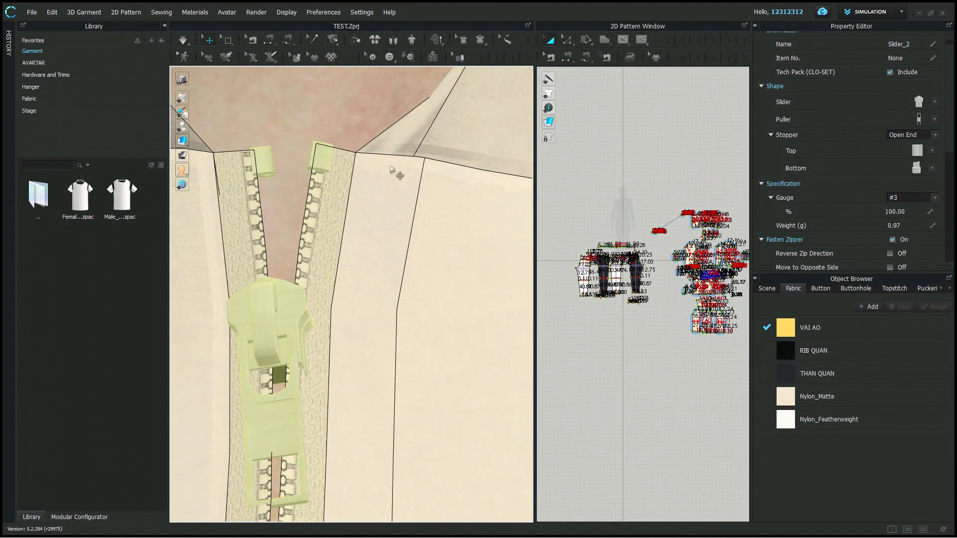
pyautogui.click(318, 159)
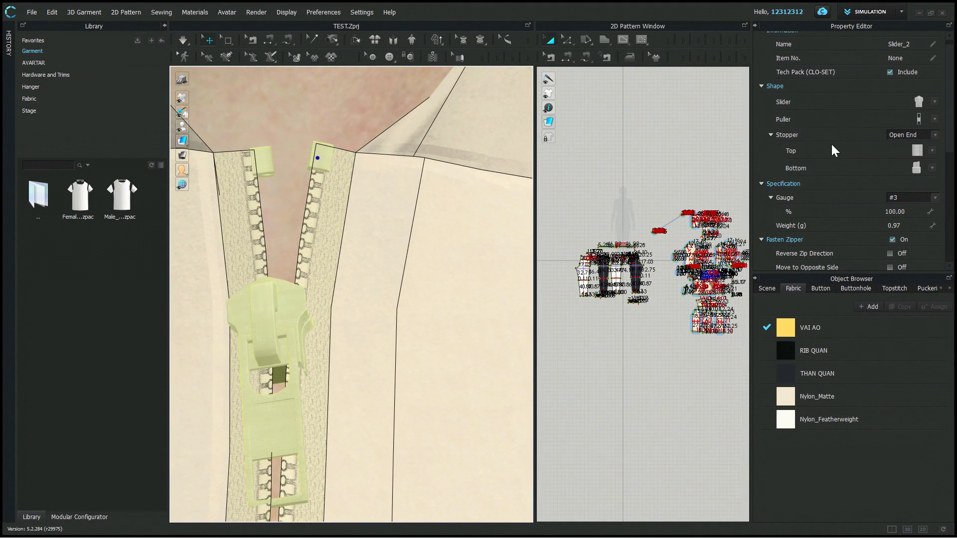
pyautogui.click(932, 151)
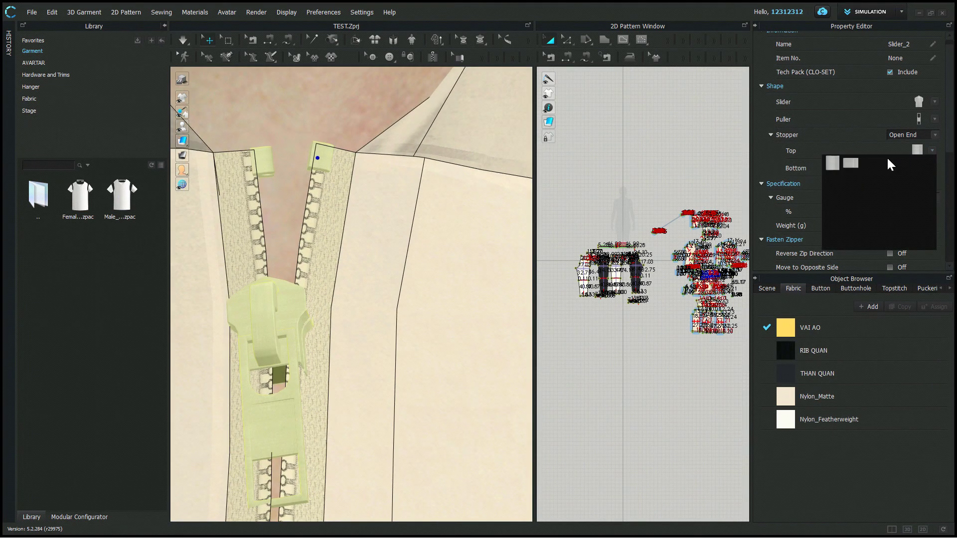
# Step: Choose a new style for the zipper's top stopper
pyautogui.click(851, 164)
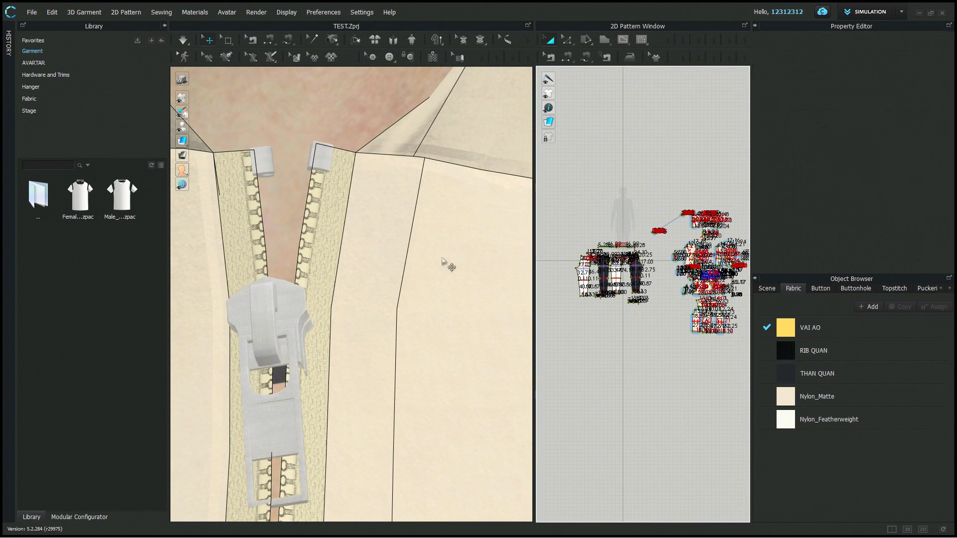
pyautogui.scroll(-2, 424, 269)
pyautogui.scroll(1, 339, 316)
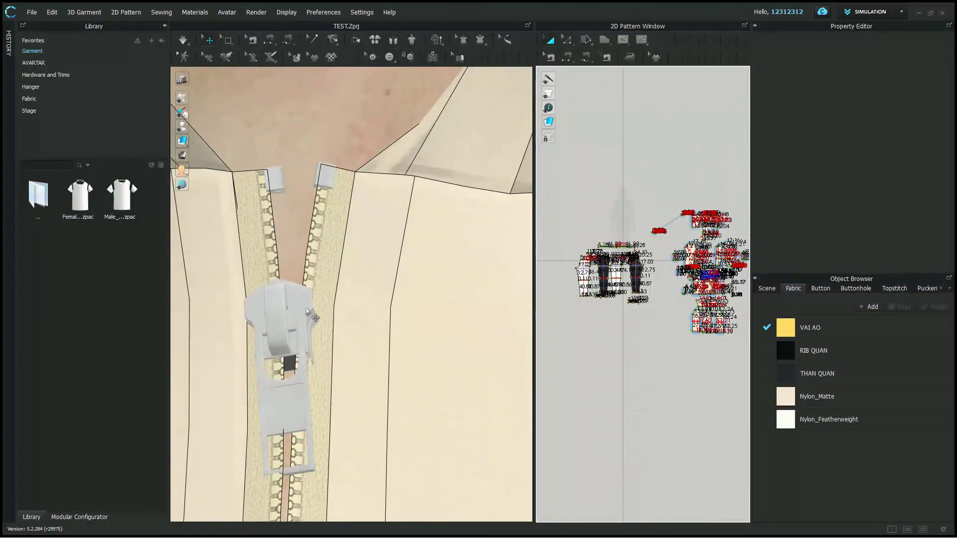
# Step: Give the stoppers their own material, coloured beige DFD5B2 sampled from the zipper tape
pyautogui.click(310, 314)
pyautogui.scroll(-5, 919, 167)
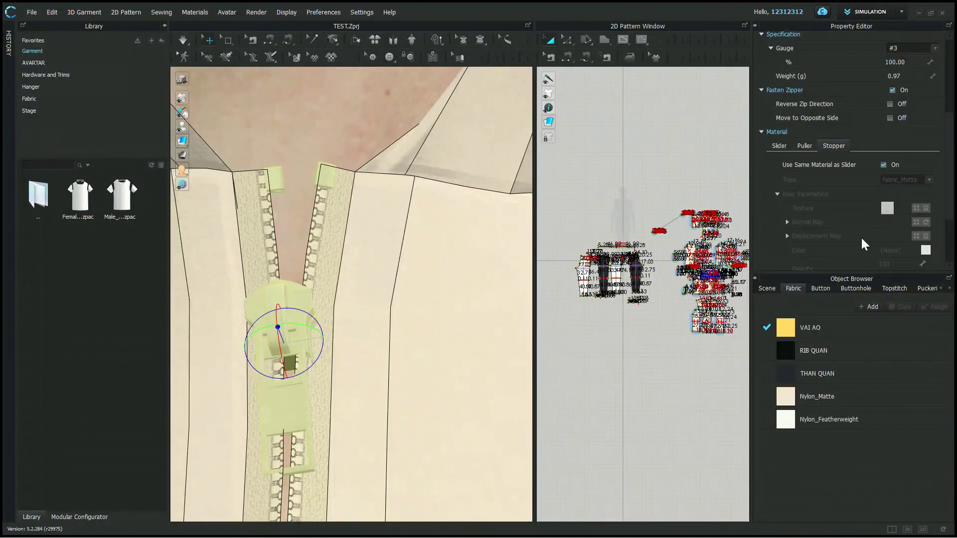
pyautogui.click(885, 163)
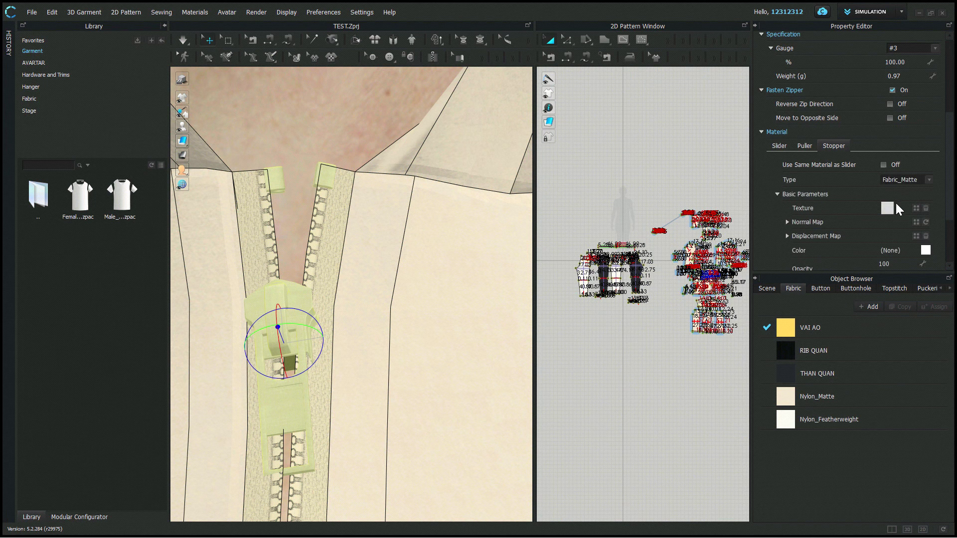
pyautogui.click(925, 250)
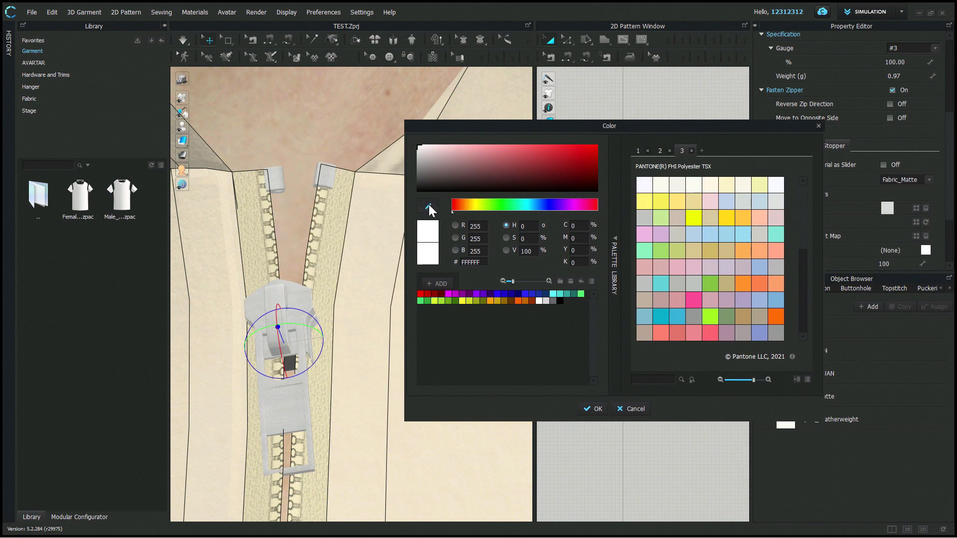
pyautogui.click(429, 205)
pyautogui.click(331, 268)
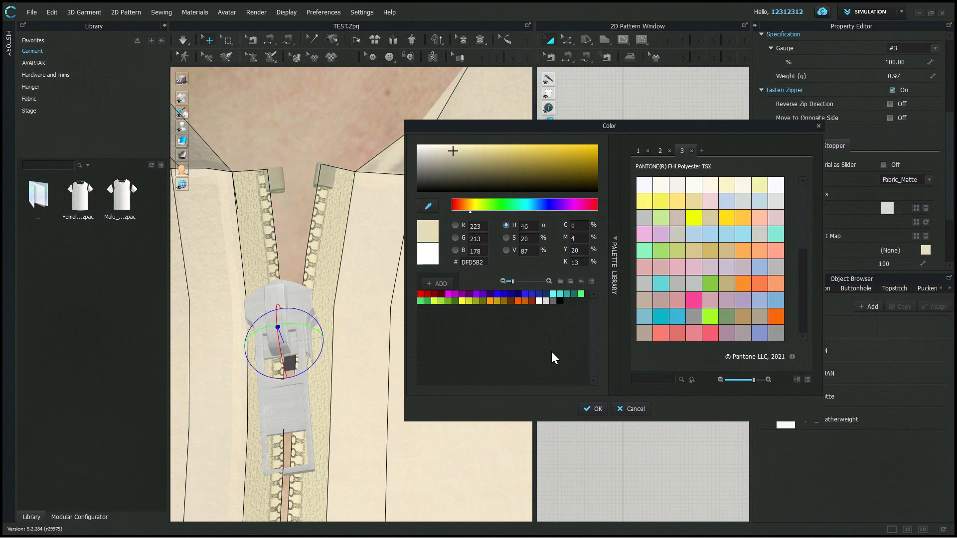
pyautogui.click(594, 409)
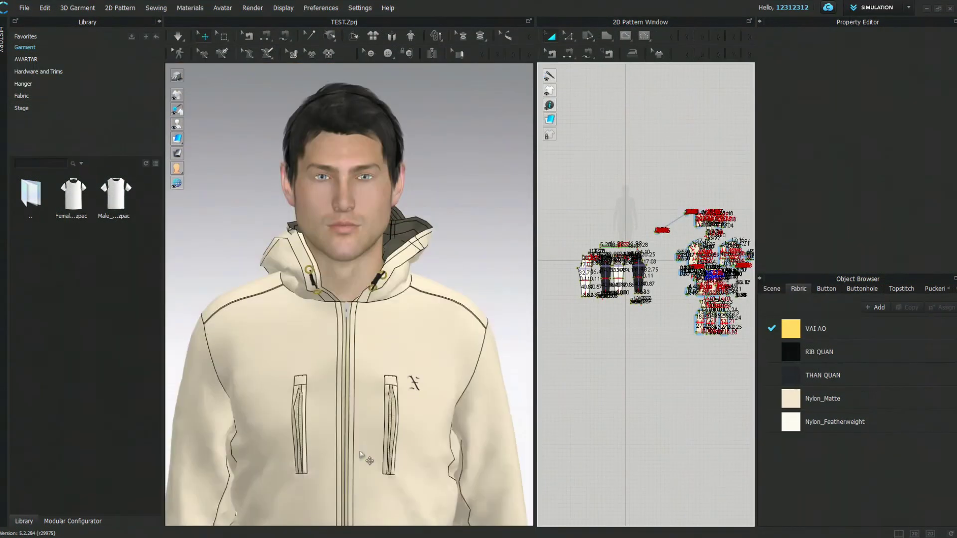
# Step: Zoom out and inspect the jacket and trousers from the back and front views
pyautogui.scroll(-3, 363, 456)
pyautogui.scroll(-5, 365, 466)
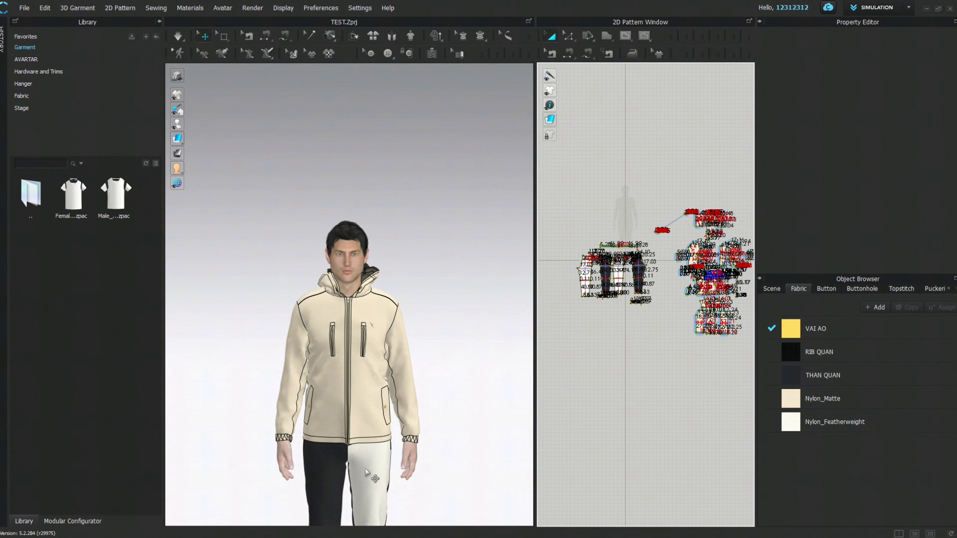
pyautogui.press('8')
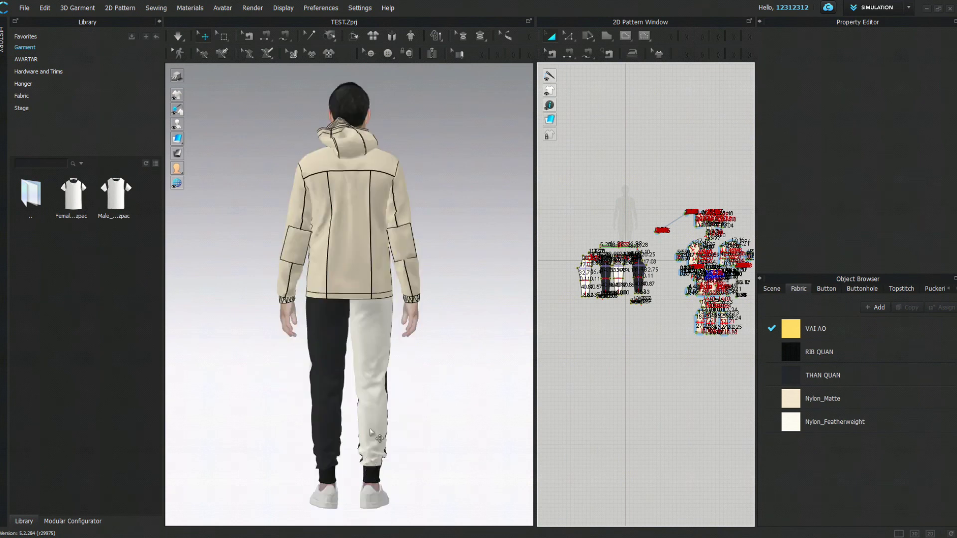
pyautogui.press('2')
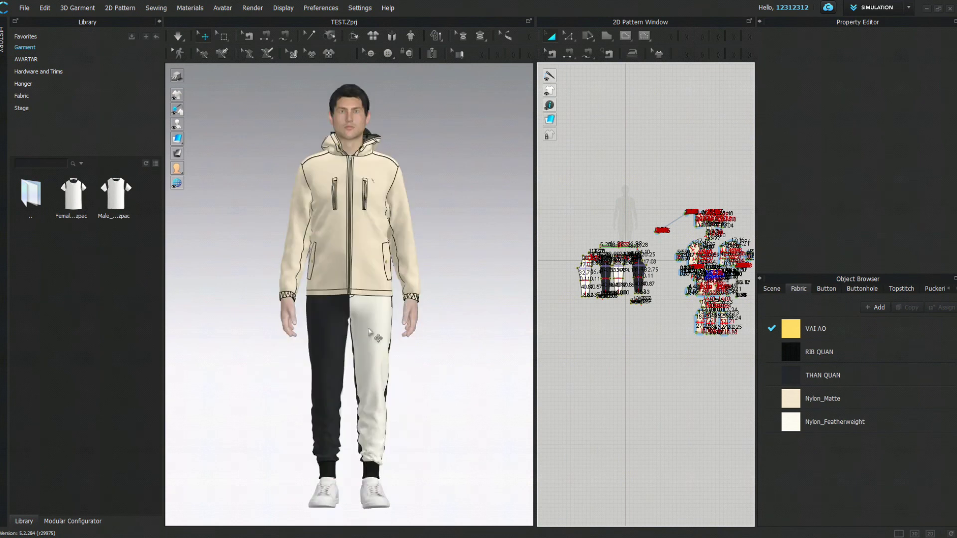
pyautogui.scroll(3, 382, 275)
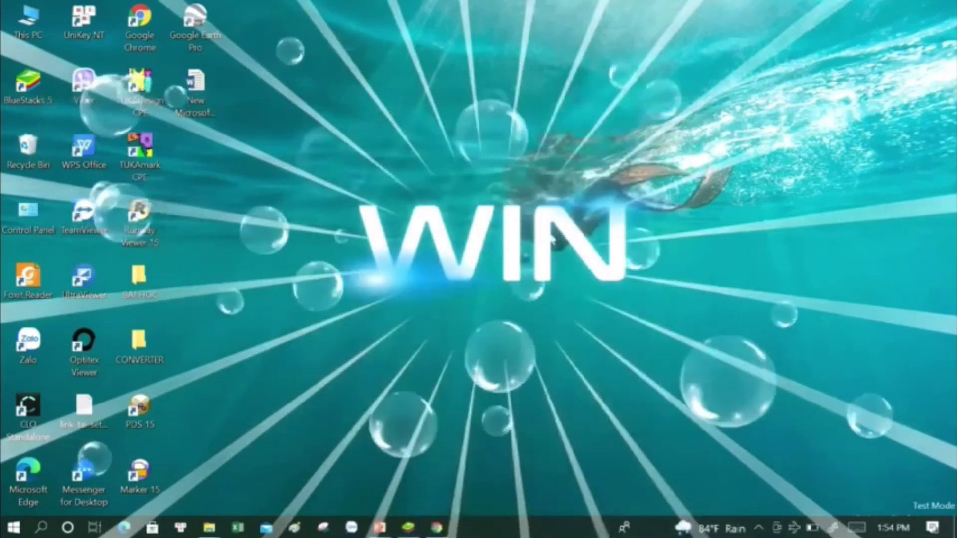